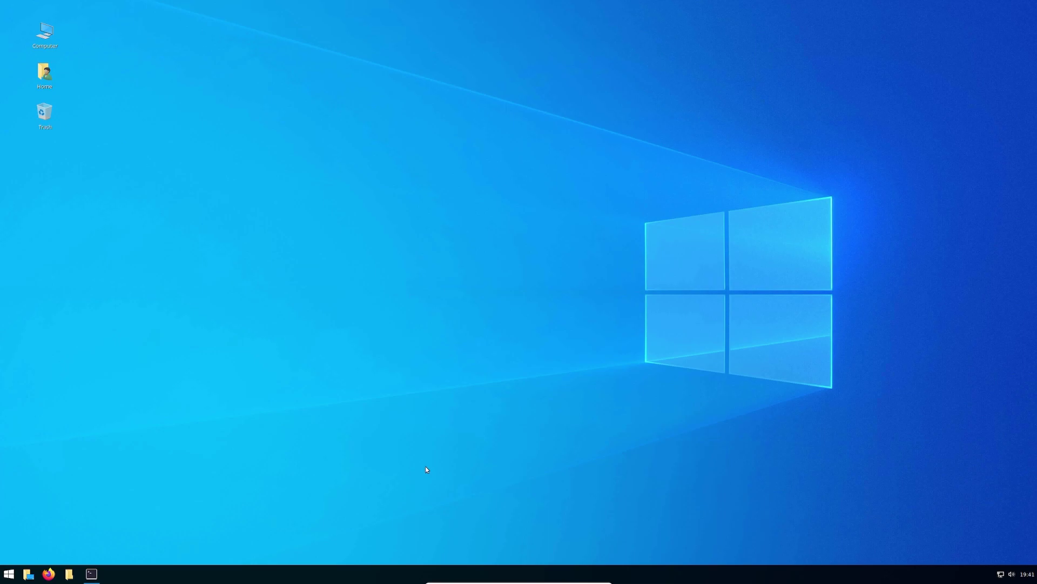
Browse the application menu's Office applications, then close the menu.
left_click_drag(441, 238, 335, 170)
left_click(9, 573)
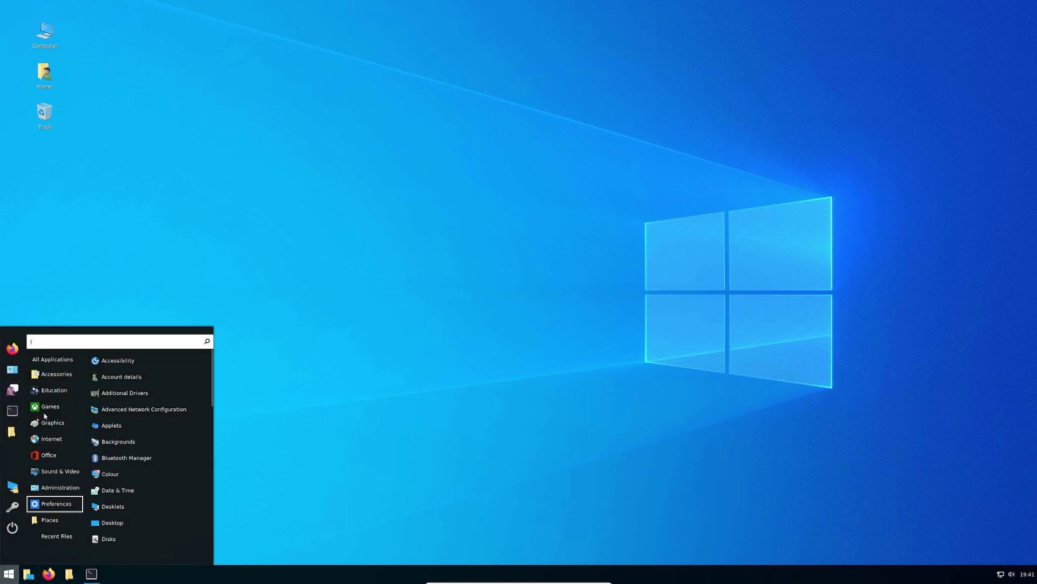
left_click(72, 149)
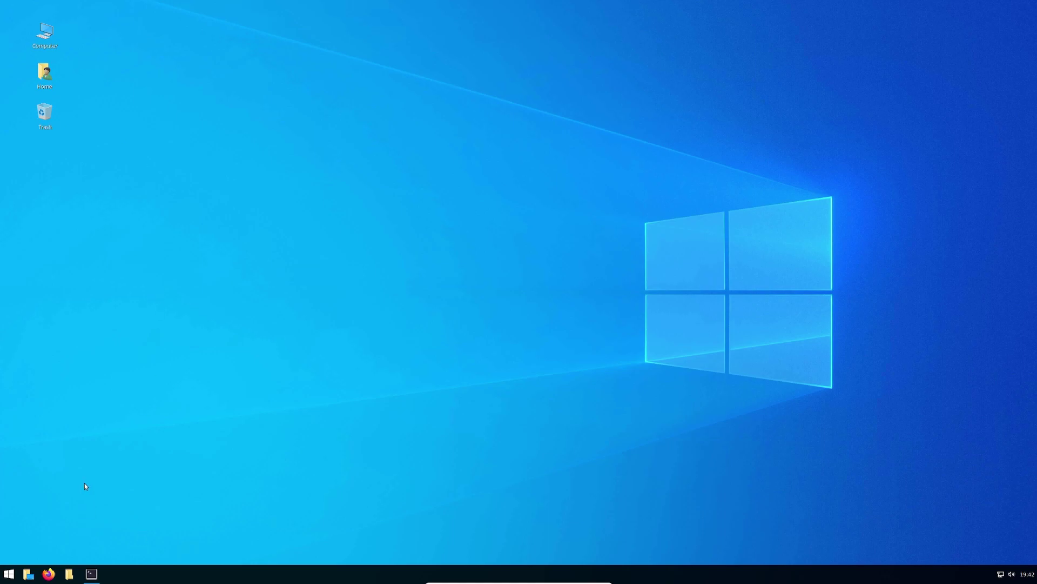
left_click(9, 574)
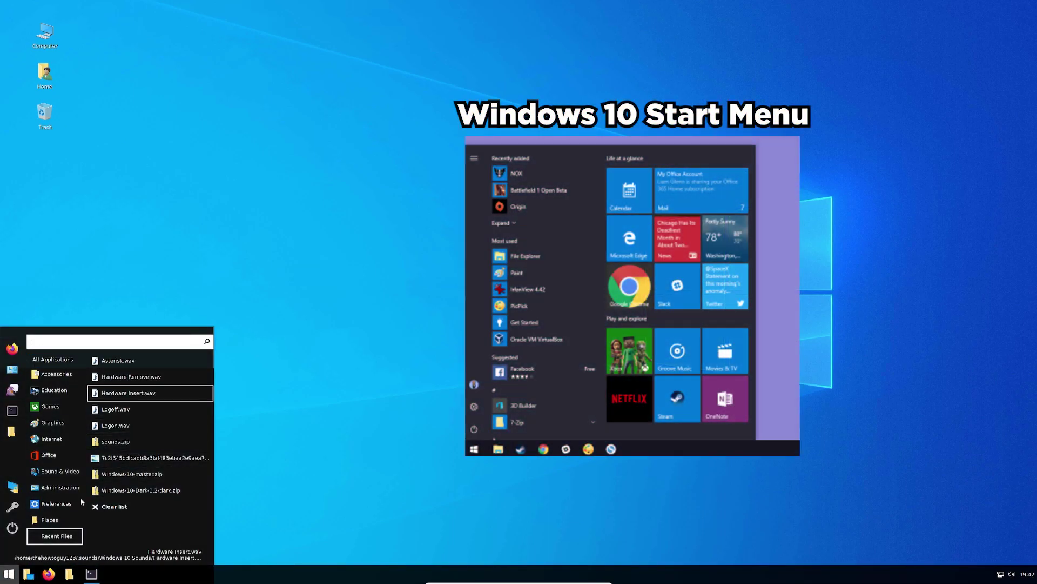
left_click(49, 455)
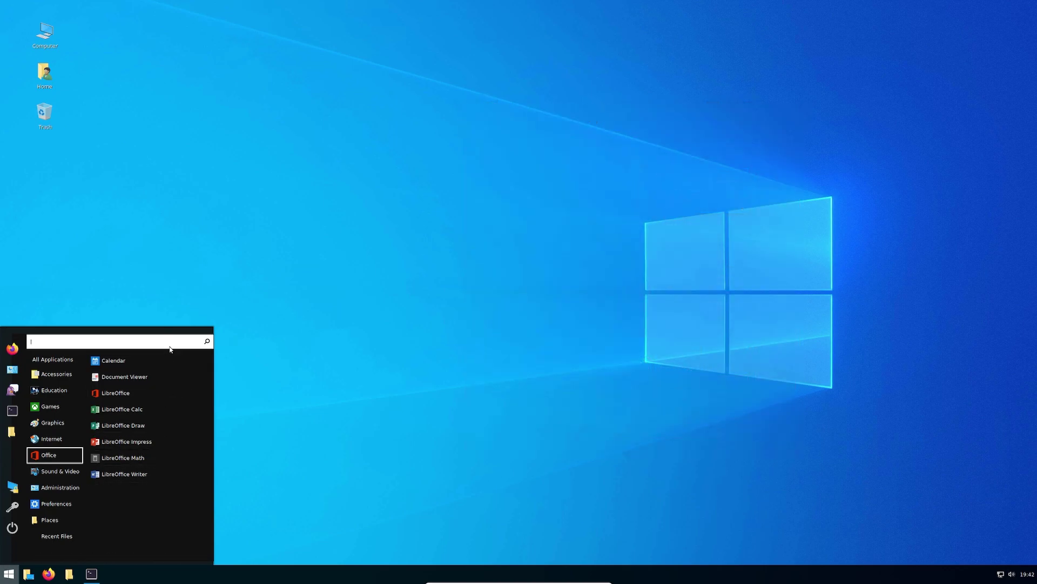
mouse_move(44, 446)
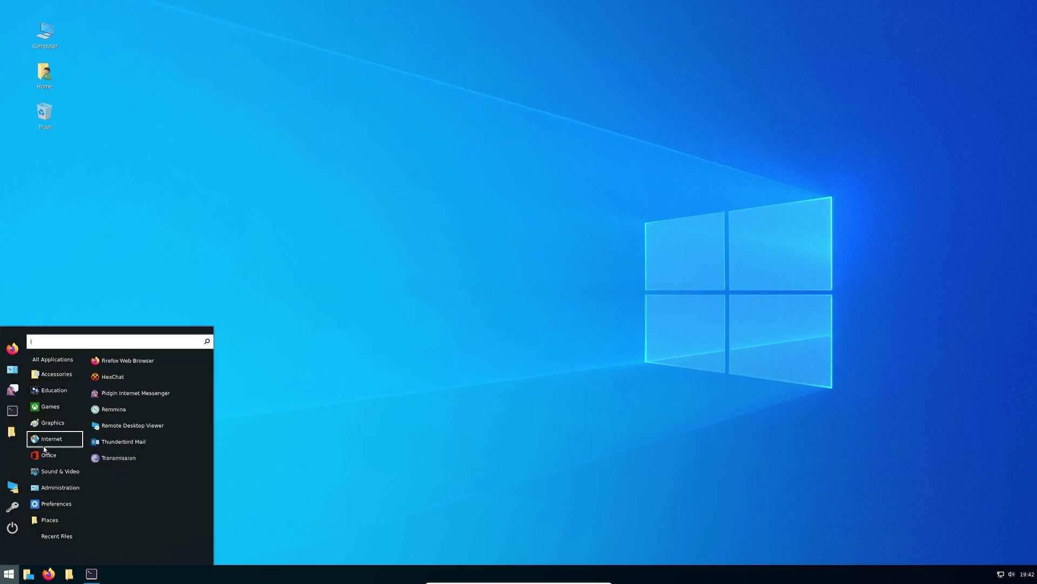
left_click(377, 402)
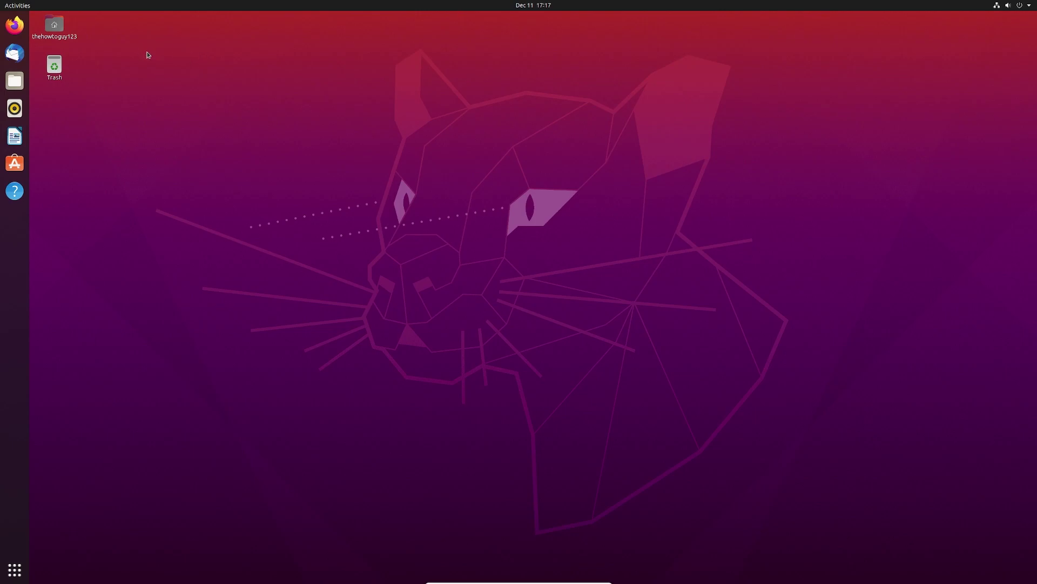
Open a new terminal window with Ctrl+Alt+T.
left_click_drag(148, 38, 577, 281)
left_click_drag(377, 126, 489, 313)
left_click_drag(260, 89, 290, 135)
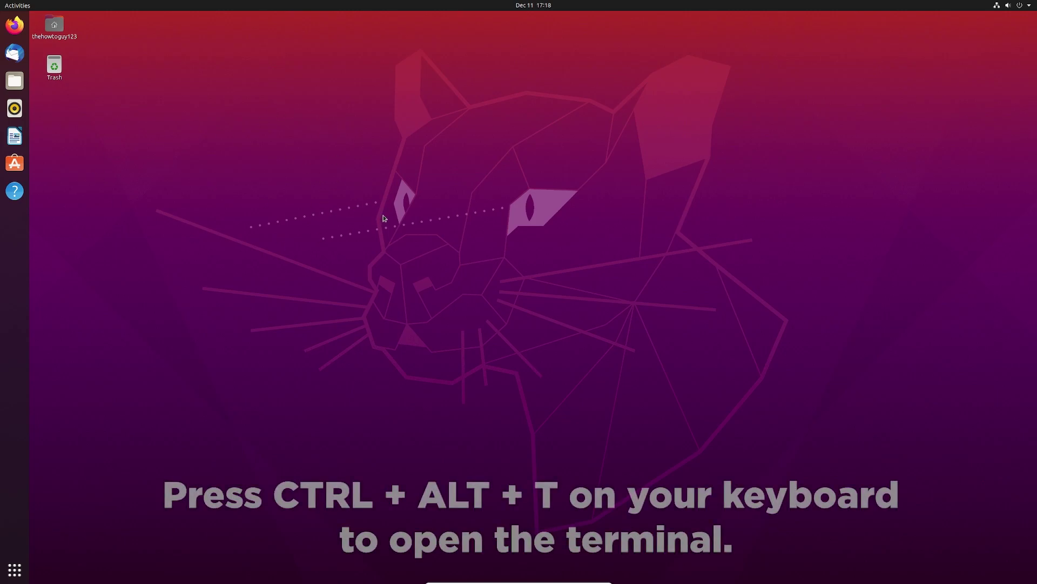
key("ctrl+alt+t")
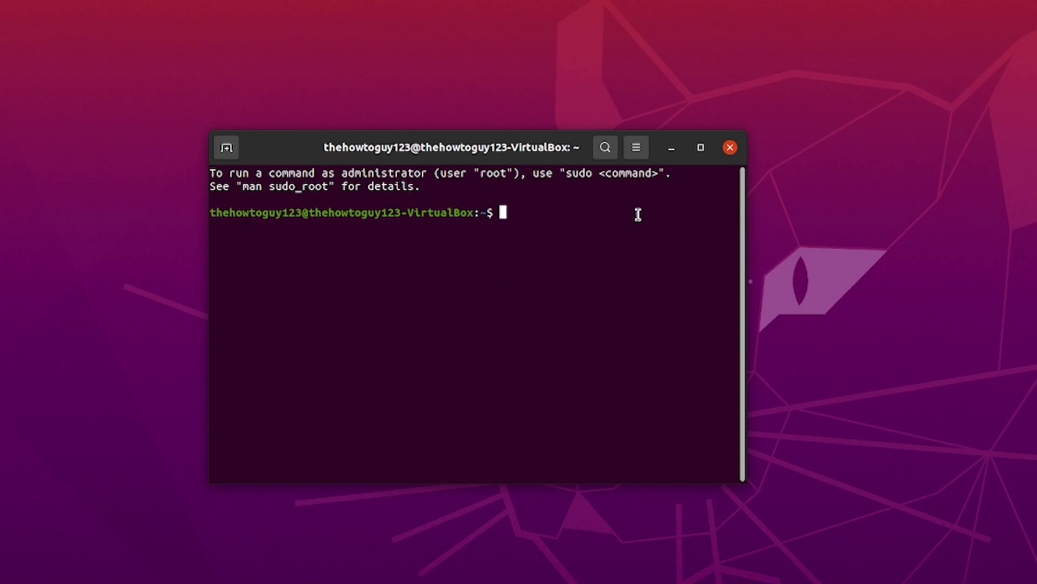
Enable the universe repository with 'sudo add-apt-repository universe', entering the admin password.
right_click(520, 218)
left_click(547, 269)
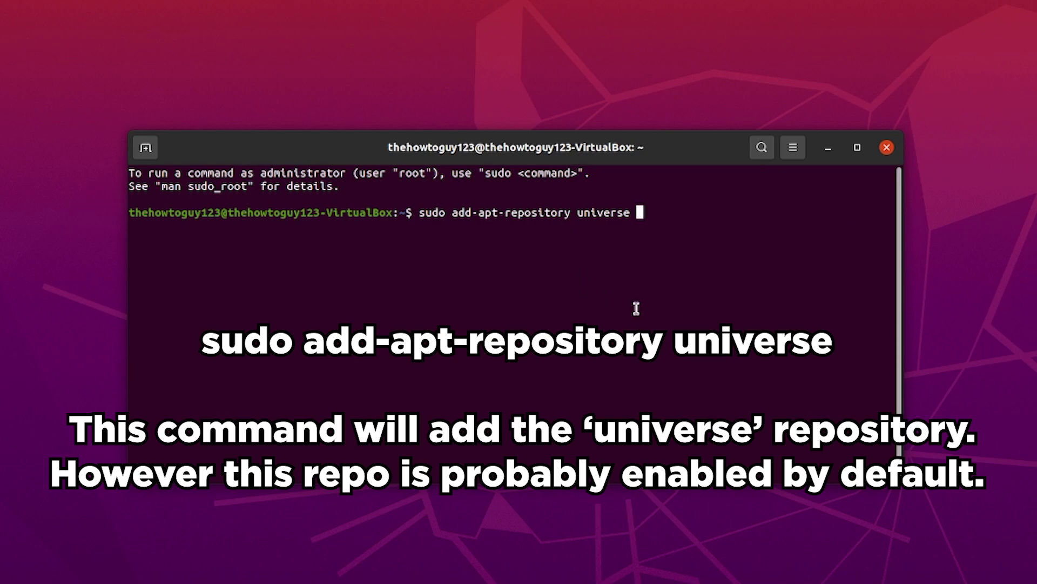
key("Return")
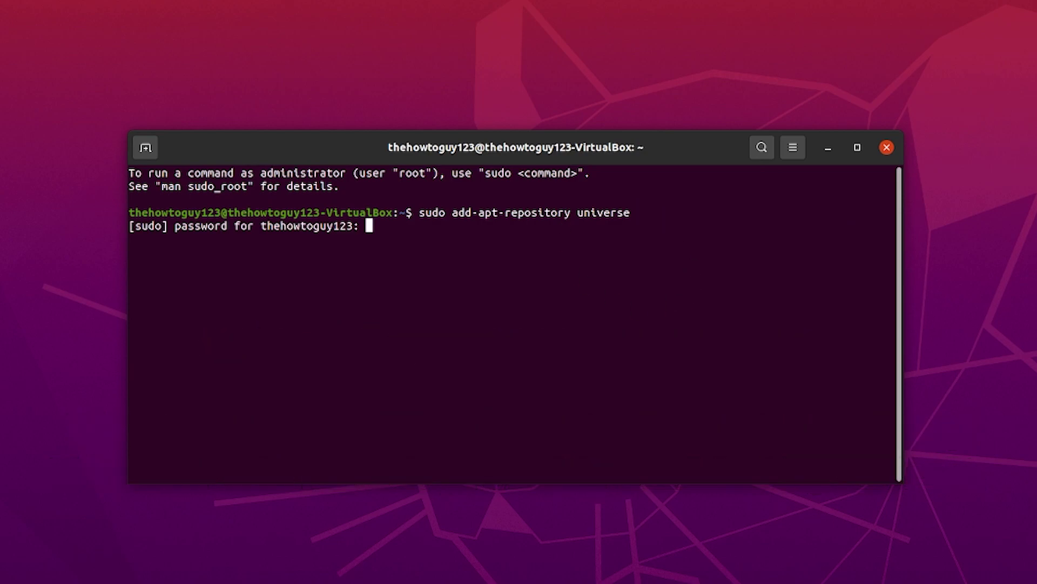
key("Return")
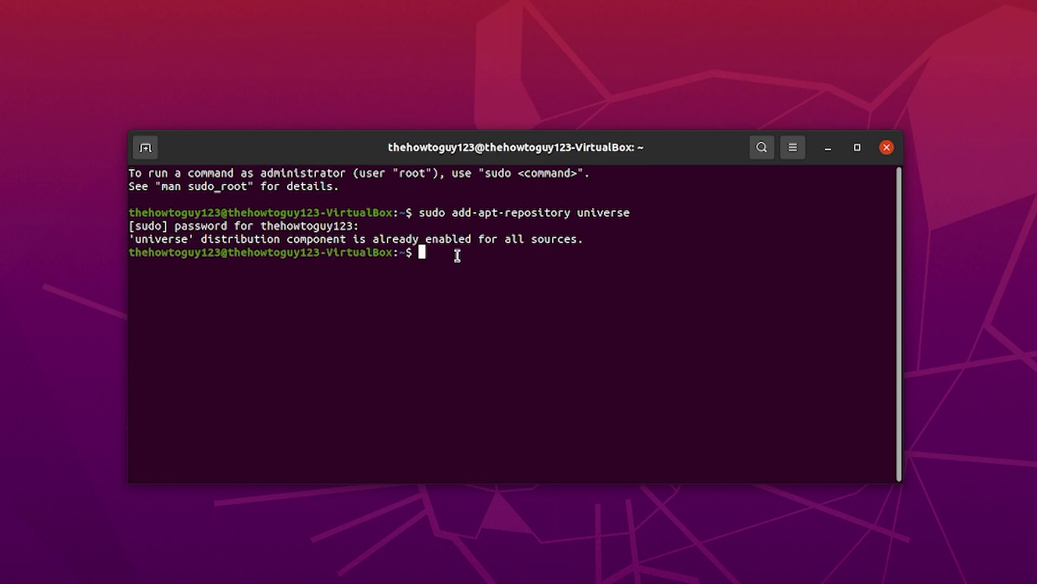
Refresh package lists with 'sudo apt update', then clear the terminal.
right_click(515, 258)
left_click(562, 308)
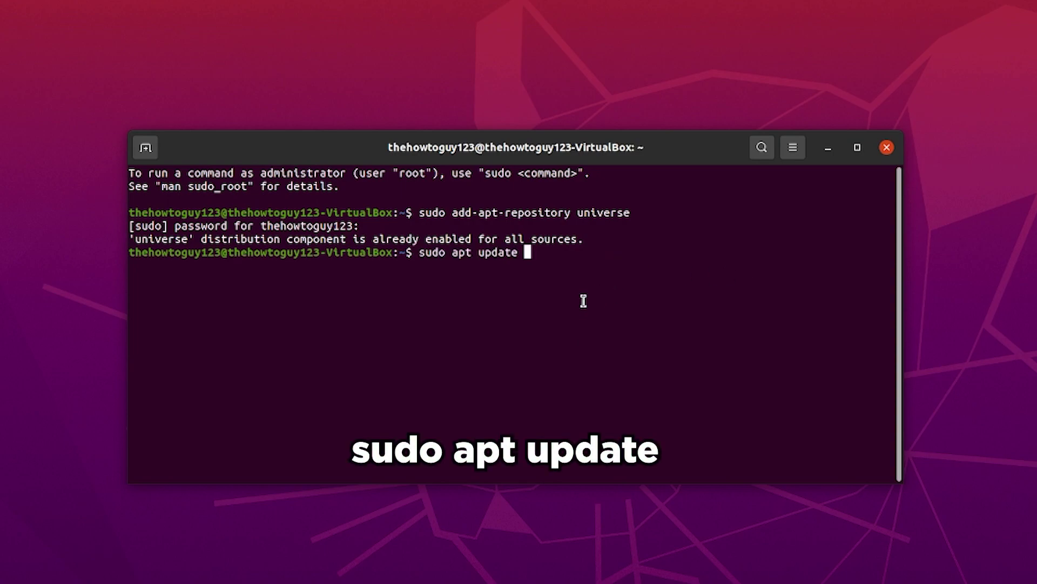
key("Return")
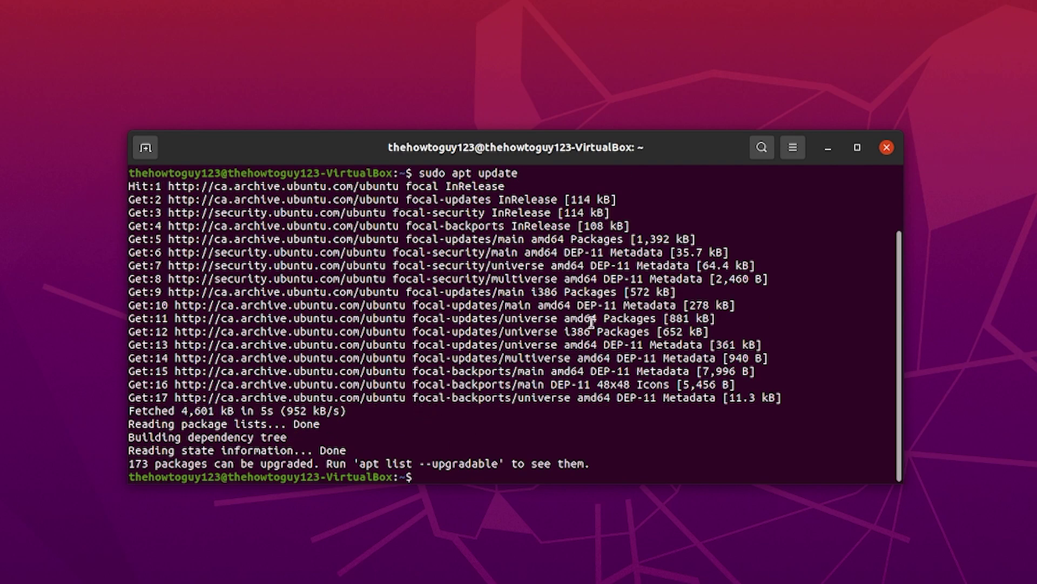
type("clear")
key("Return")
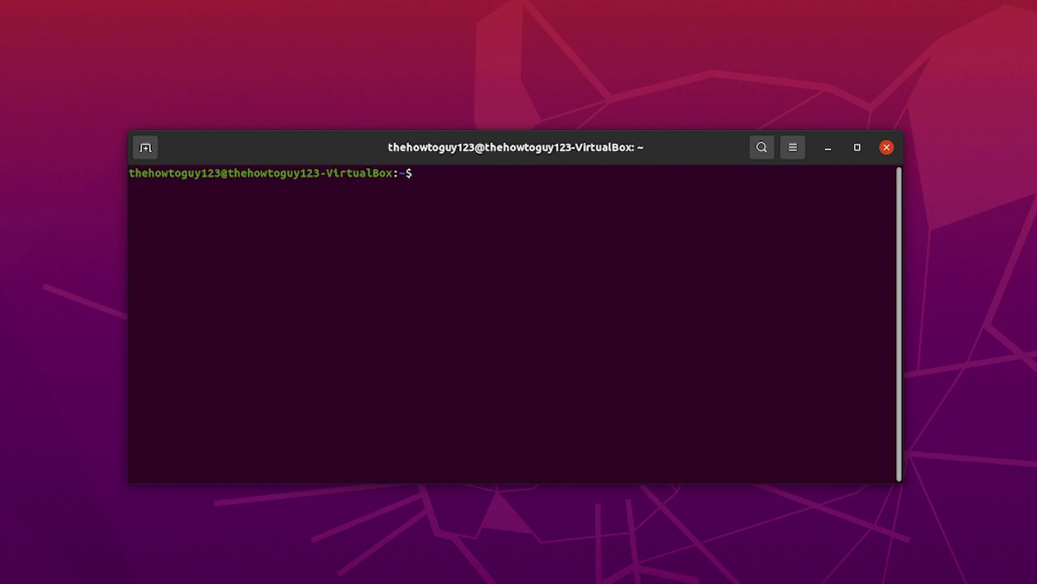
Install cinnamon-desktop-environment via apt, confirming with Y, then close the terminal.
right_click(442, 177)
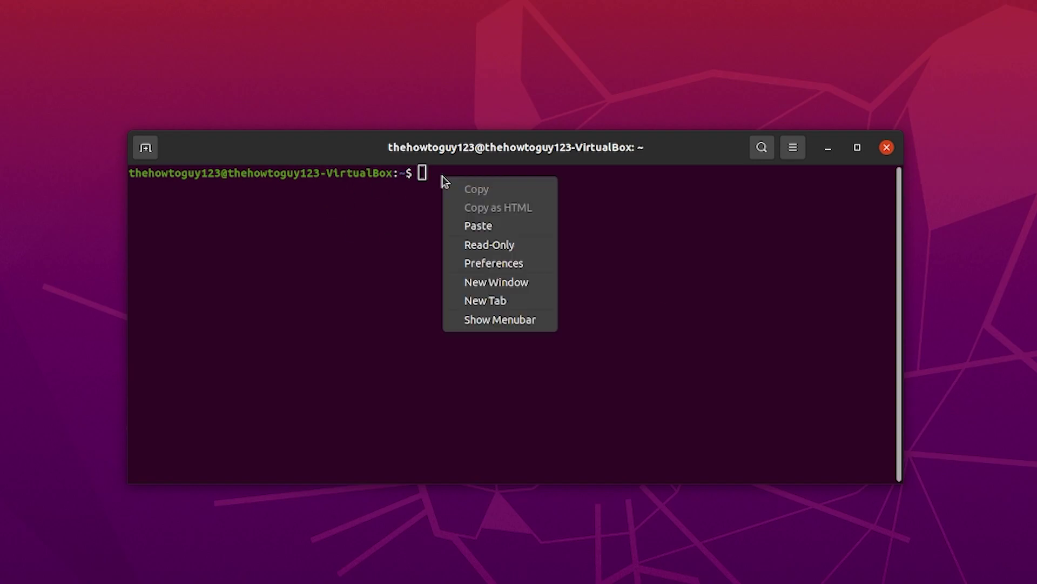
left_click(481, 227)
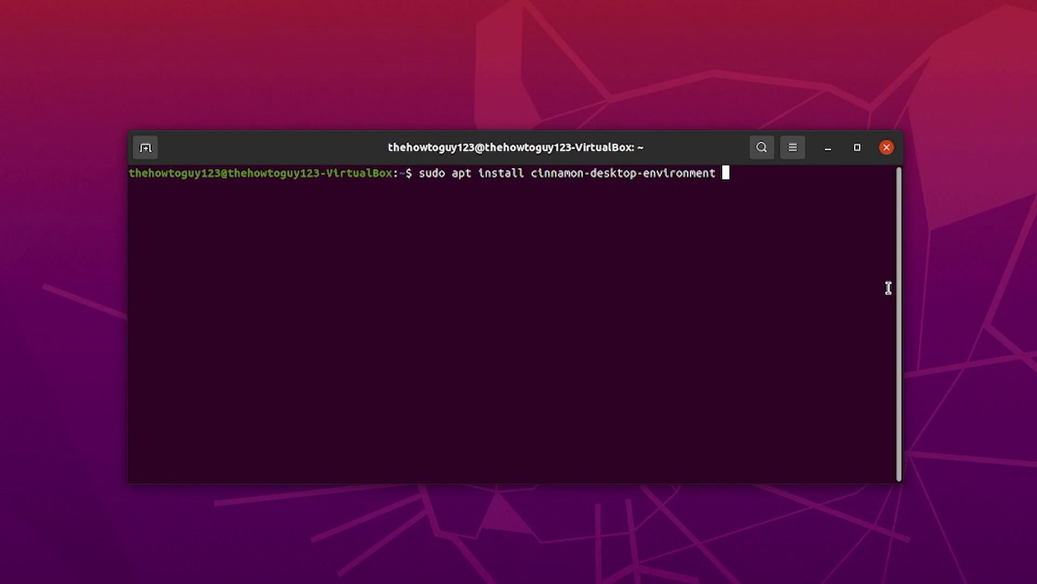
key("Return")
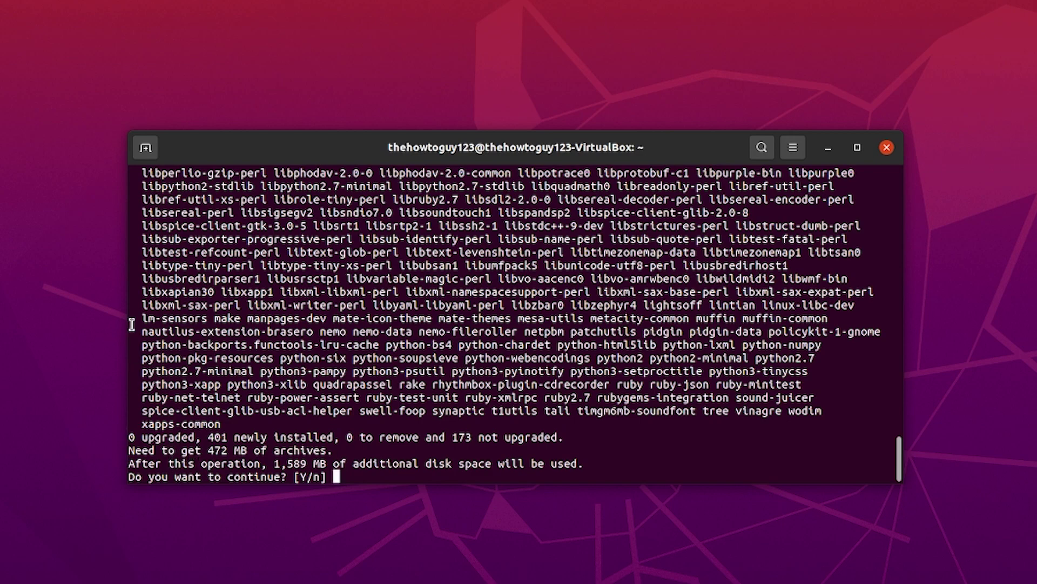
type("Y")
key("Return")
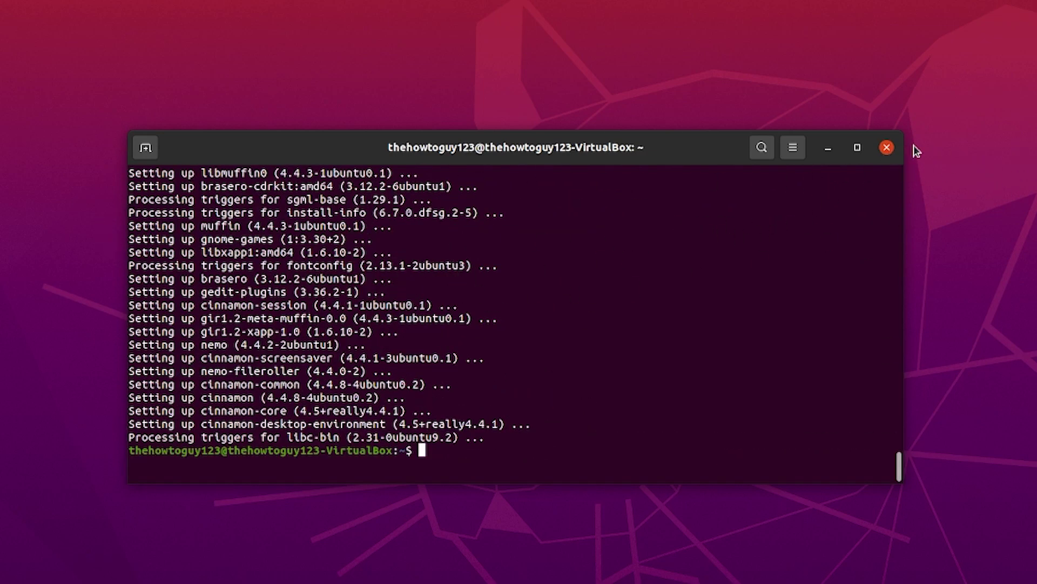
left_click(886, 149)
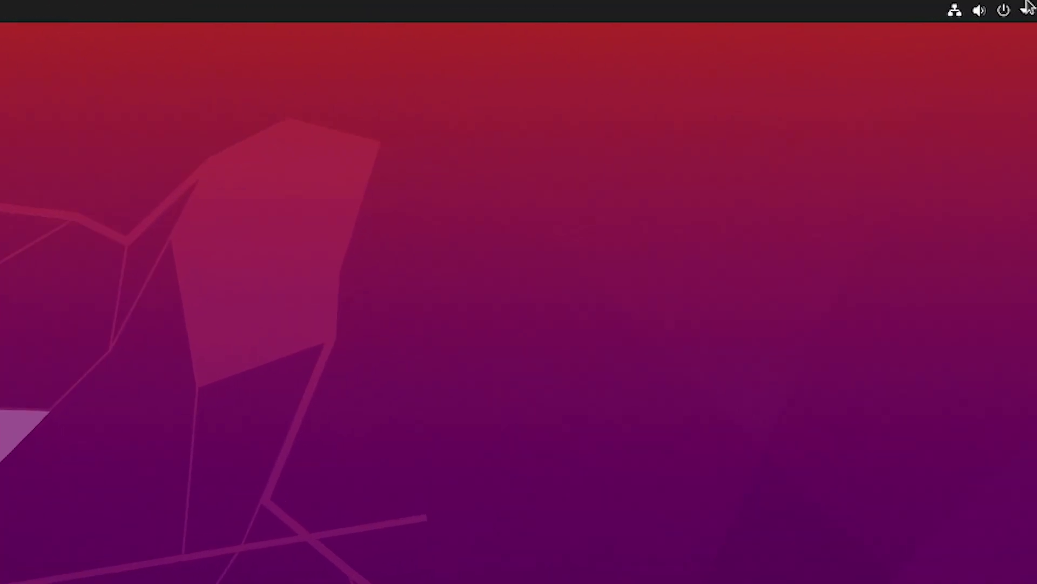
Log out of the Ubuntu GNOME session from the system menu.
left_click(1029, 6)
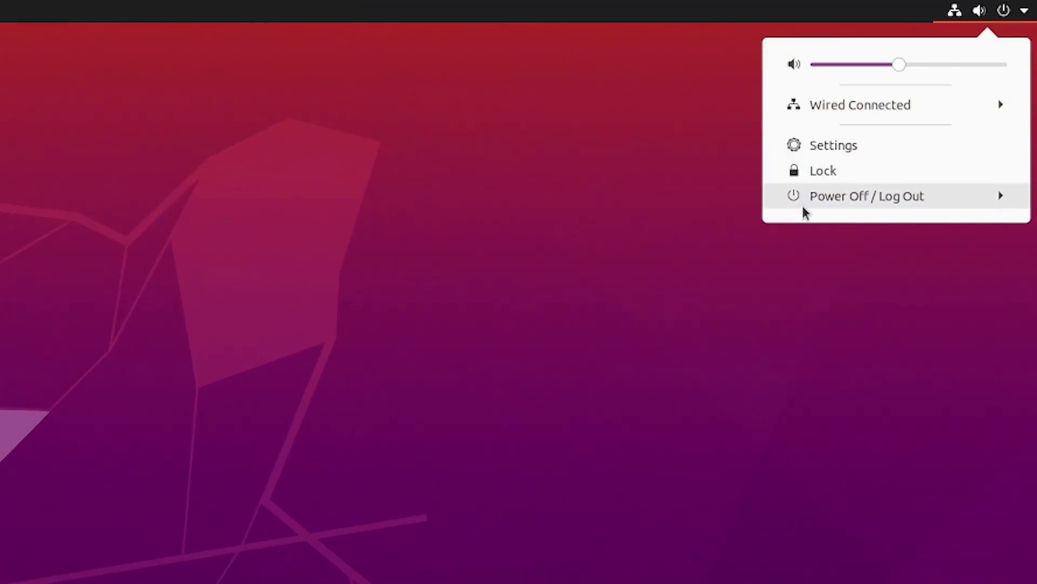
left_click(961, 196)
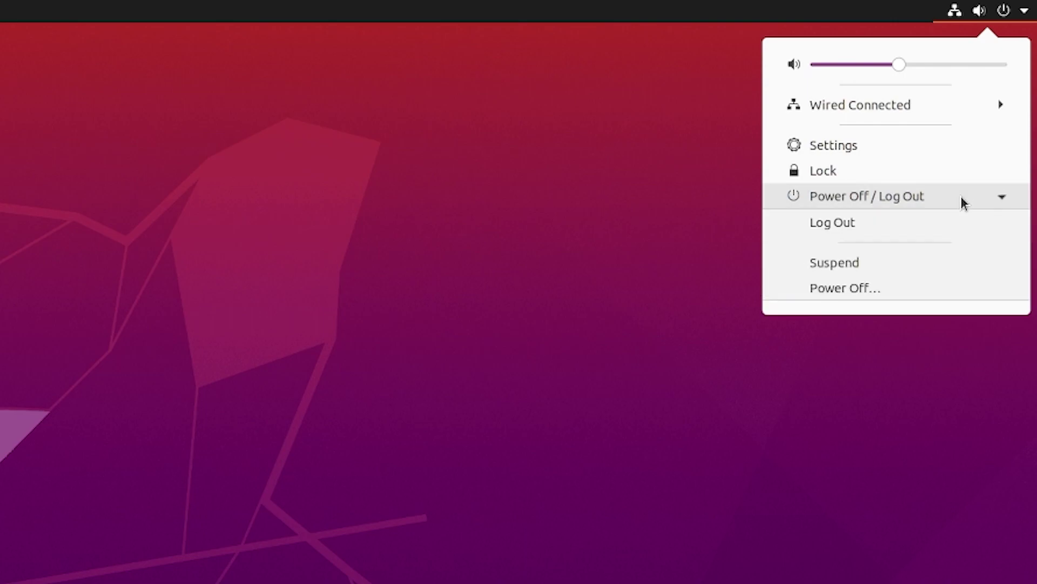
left_click(880, 222)
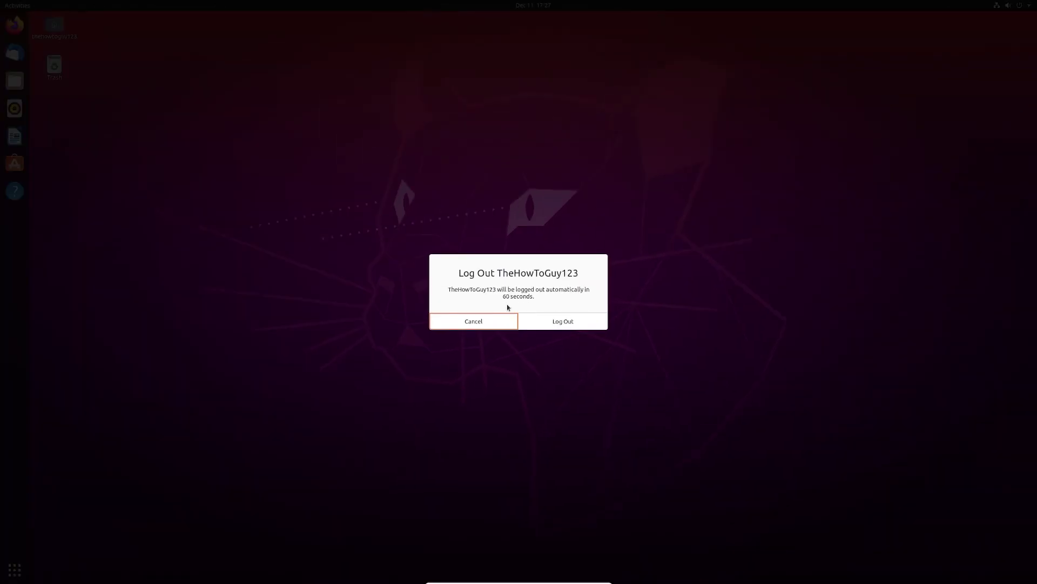
left_click(567, 322)
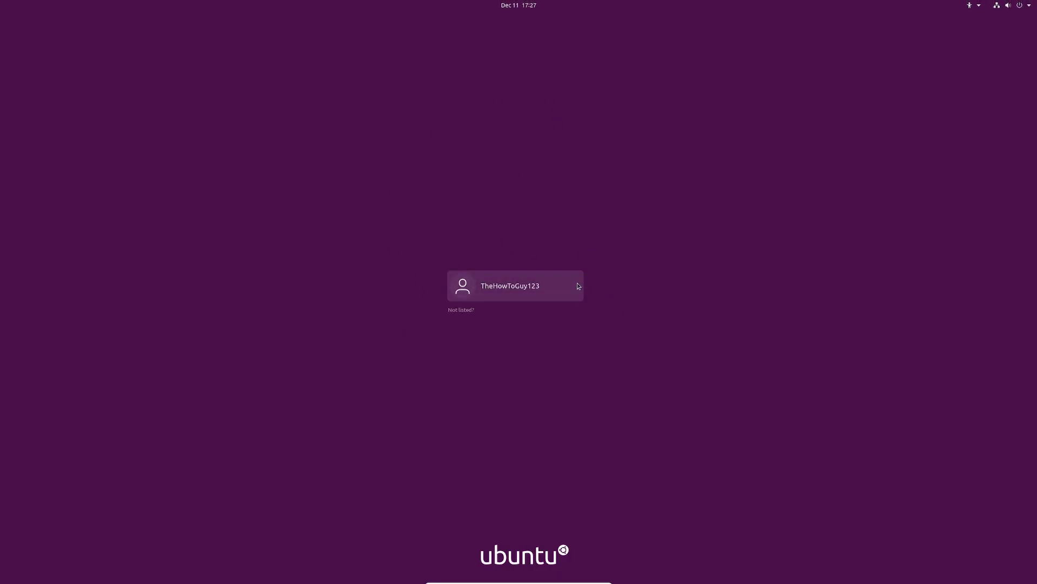
Sign back in with the Cinnamon session selected, entering the account password.
left_click(512, 286)
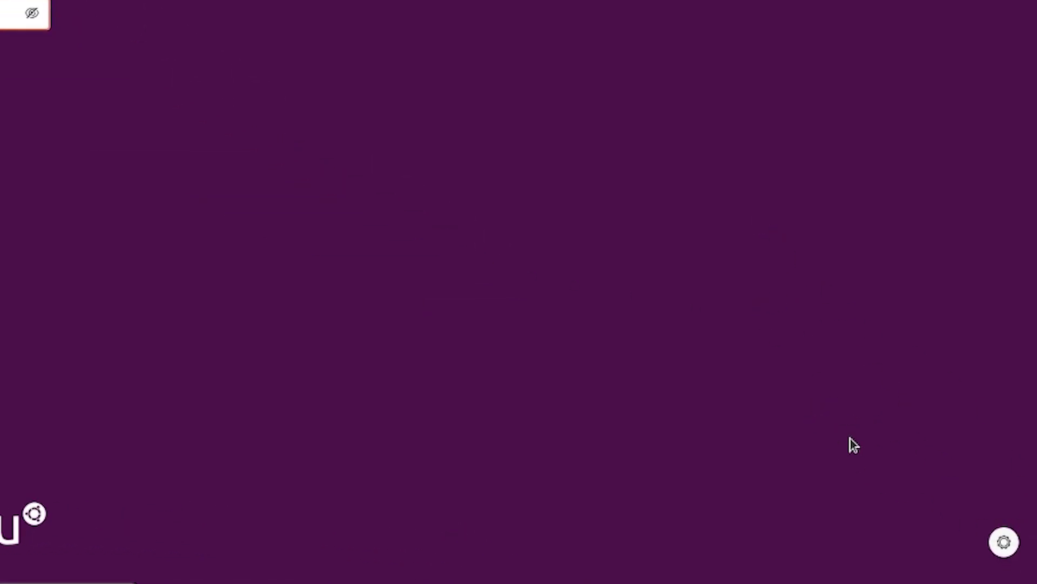
left_click(1005, 544)
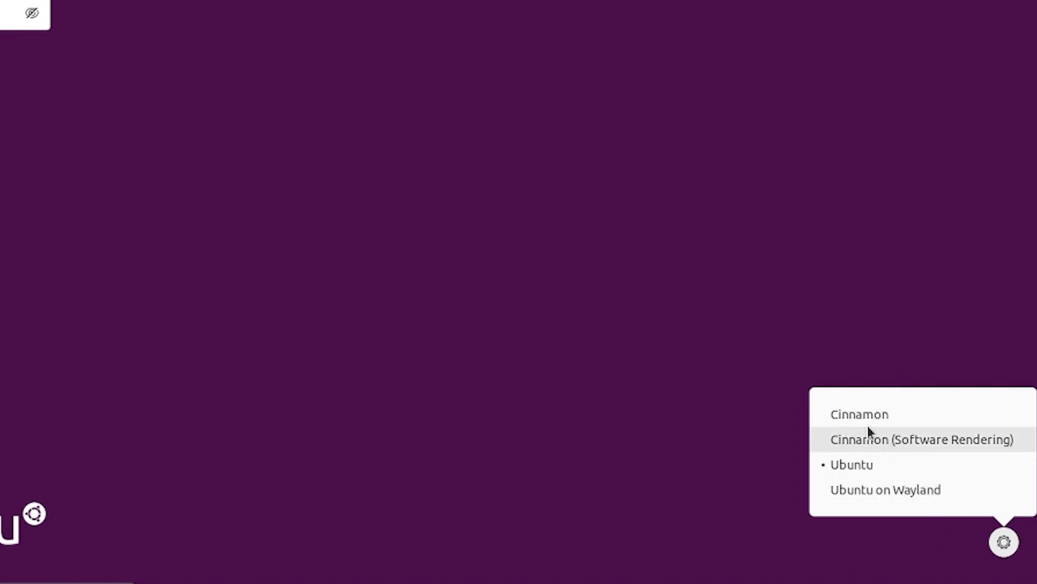
left_click(908, 422)
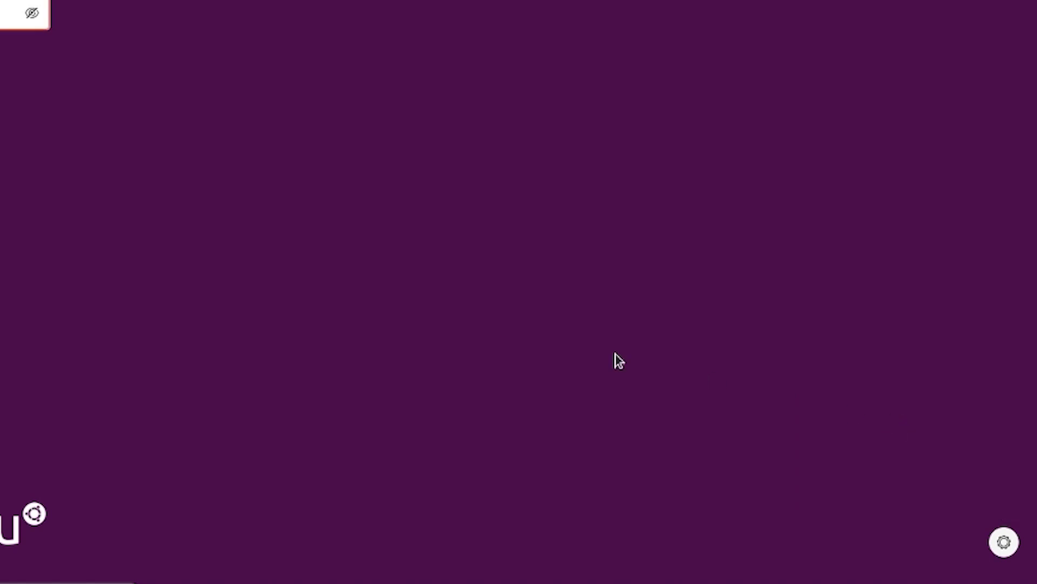
type("***")
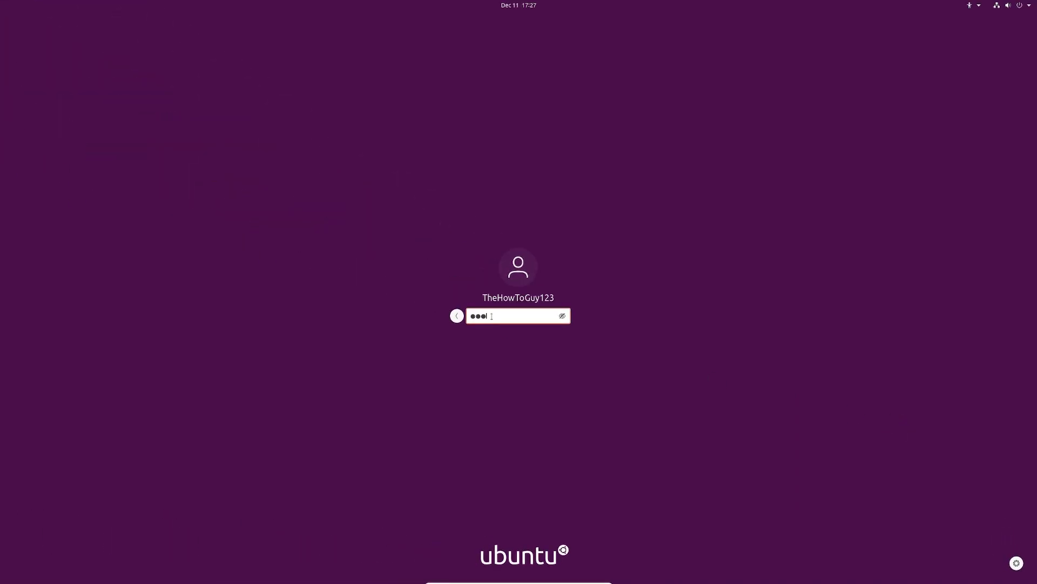
key("Return")
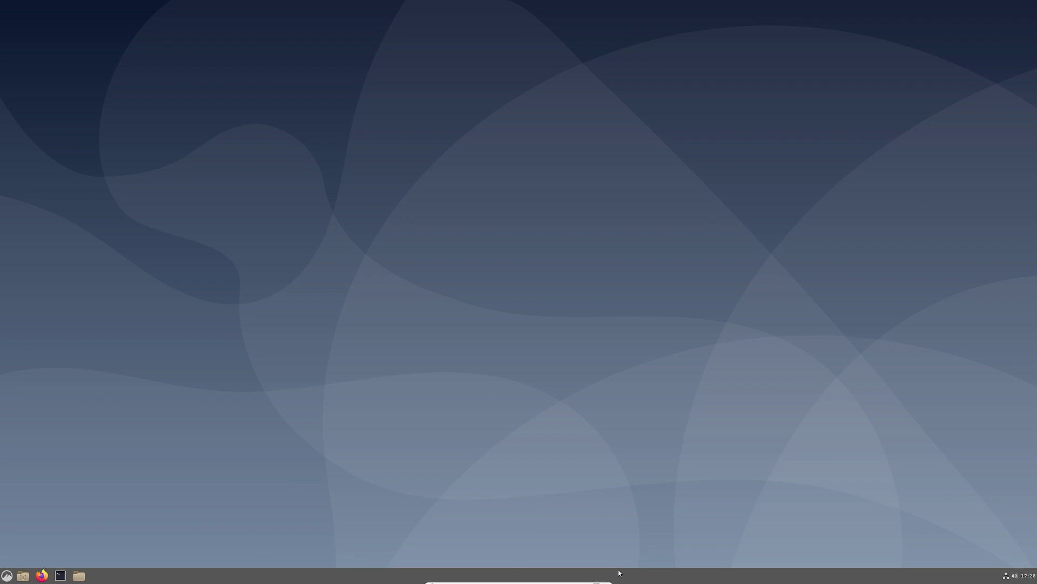
Launch Firefox from the Cinnamon panel to show the Redstone theme page.
left_click(7, 575)
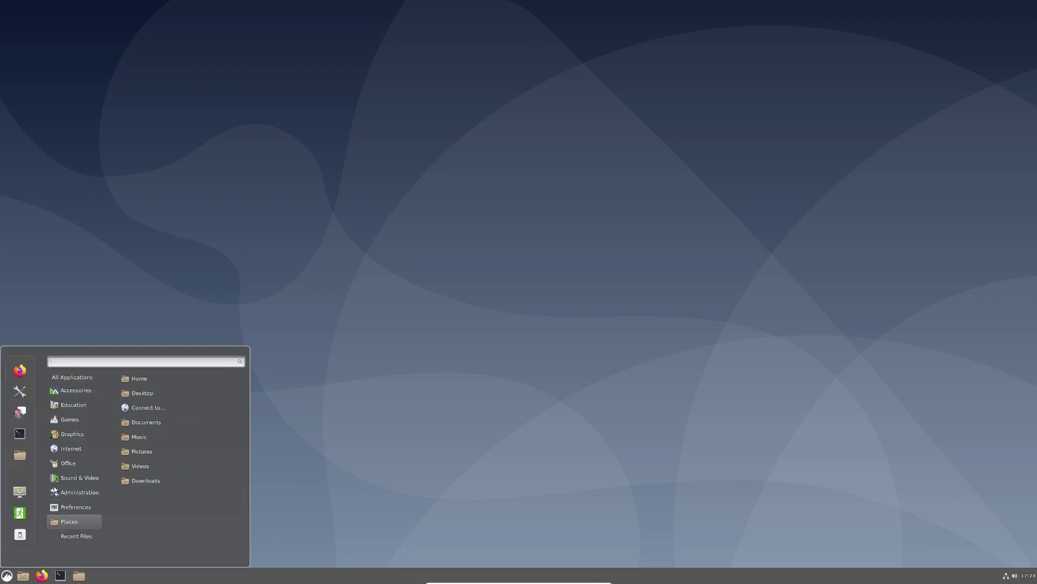
left_click(615, 340)
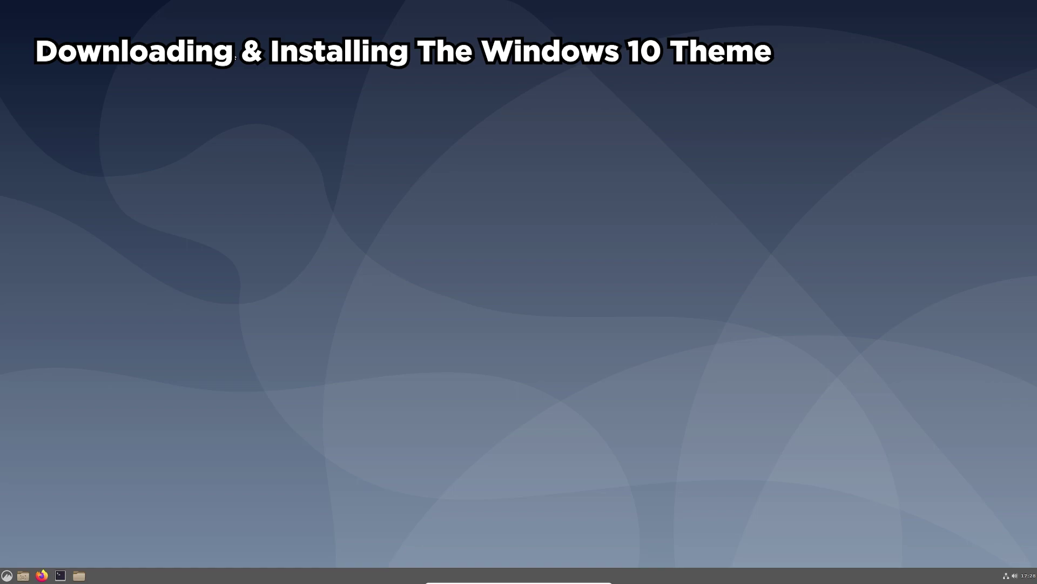
left_click(47, 576)
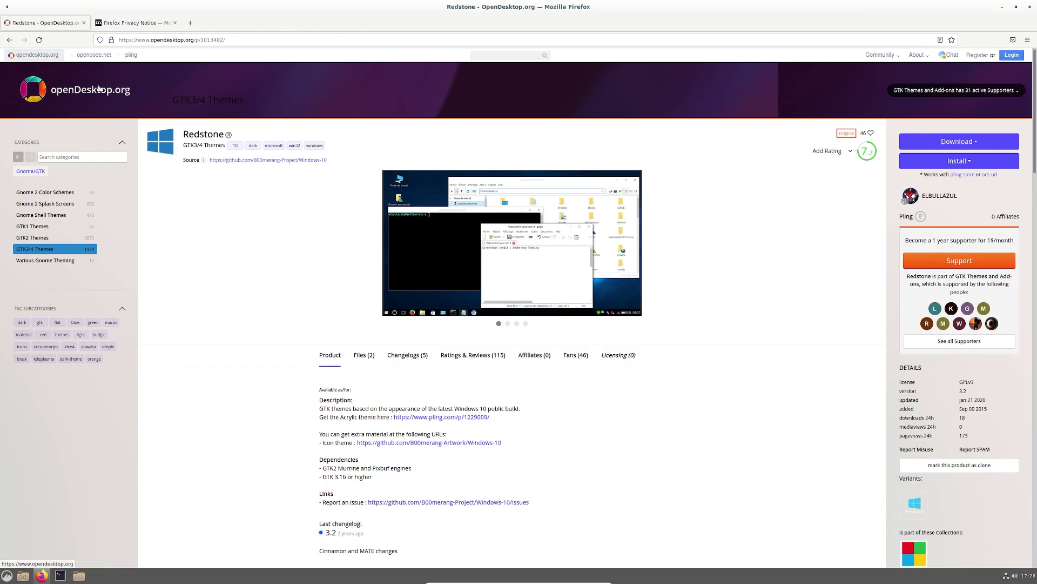
Download the Redstone theme's 3.2-dark zip from the Download list.
left_click_drag(179, 135, 223, 136)
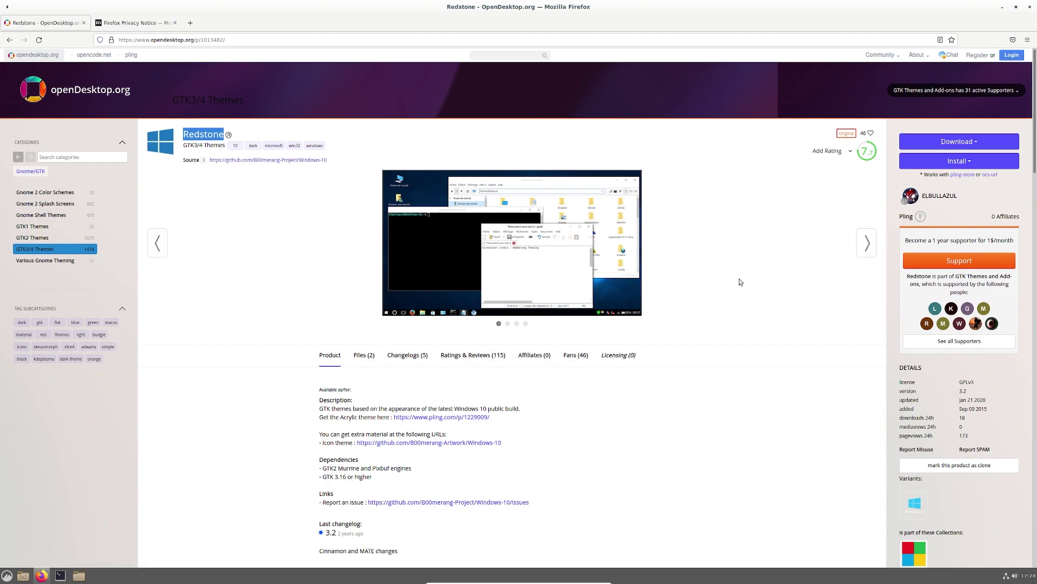
left_click(951, 147)
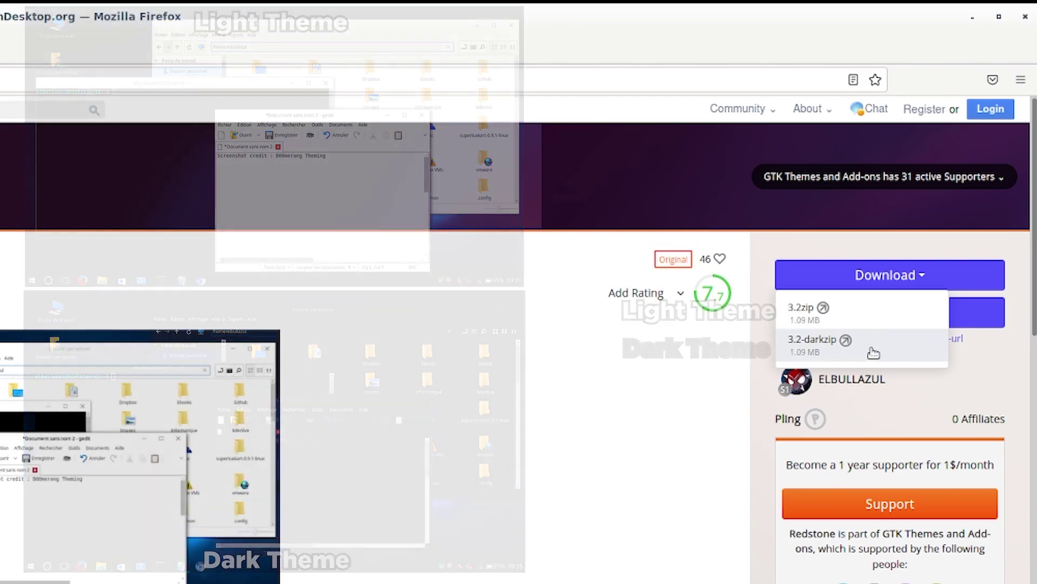
left_click(872, 350)
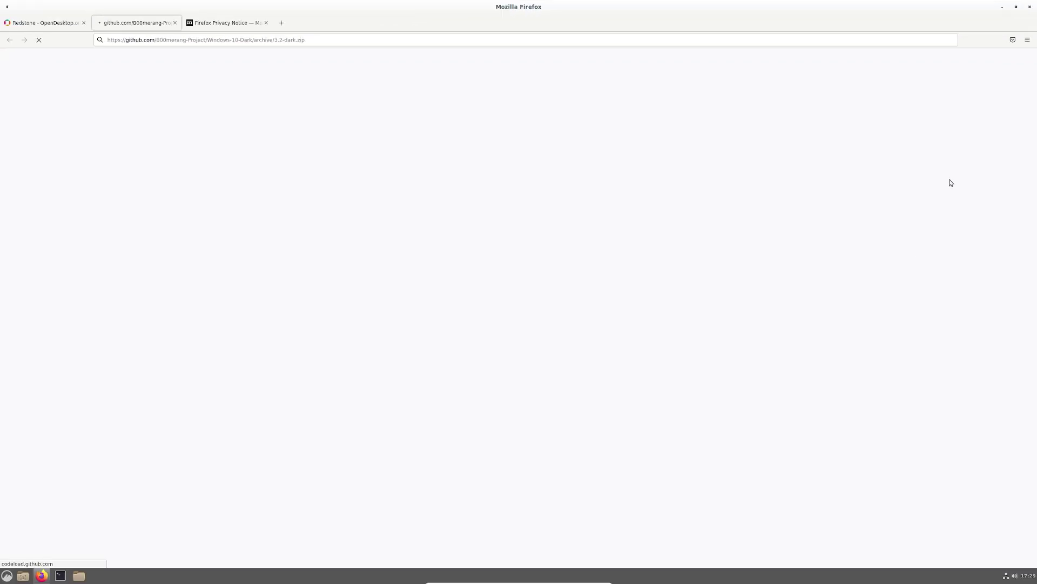
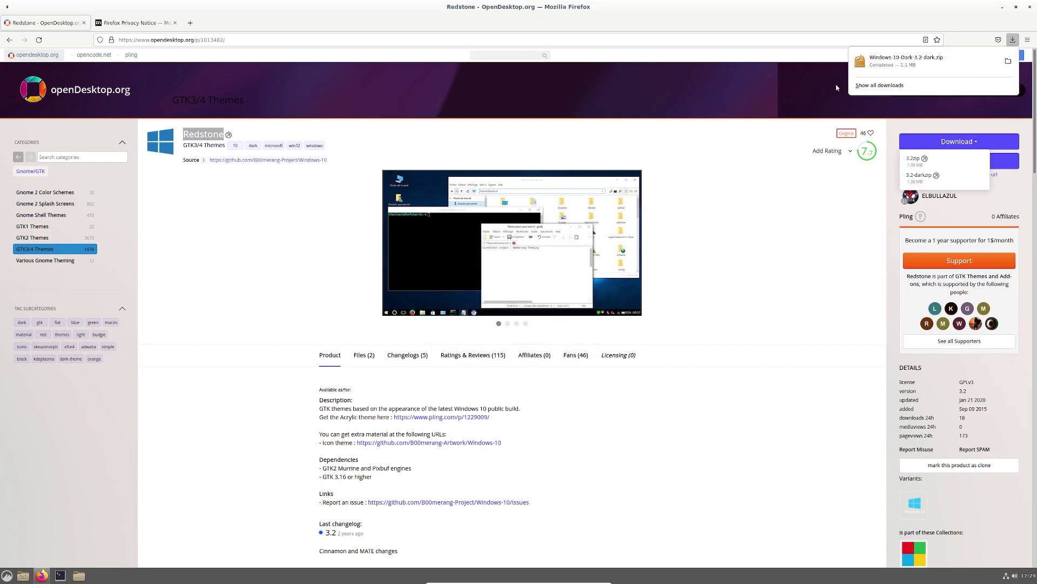
Put Firefox away and browse to the Downloads folder in the file manager.
left_click(1004, 8)
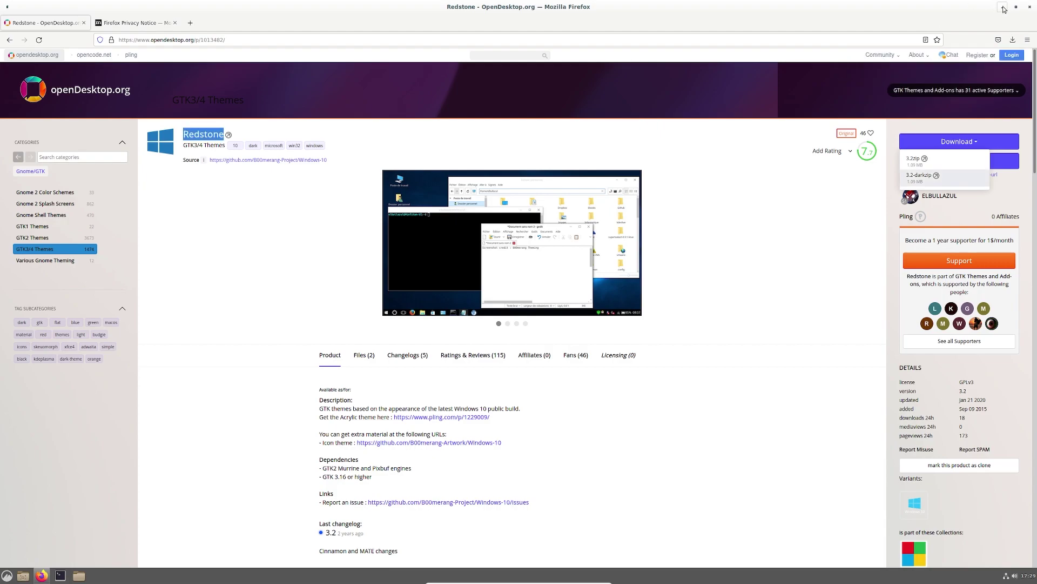
left_click(1004, 8)
left_click(79, 575)
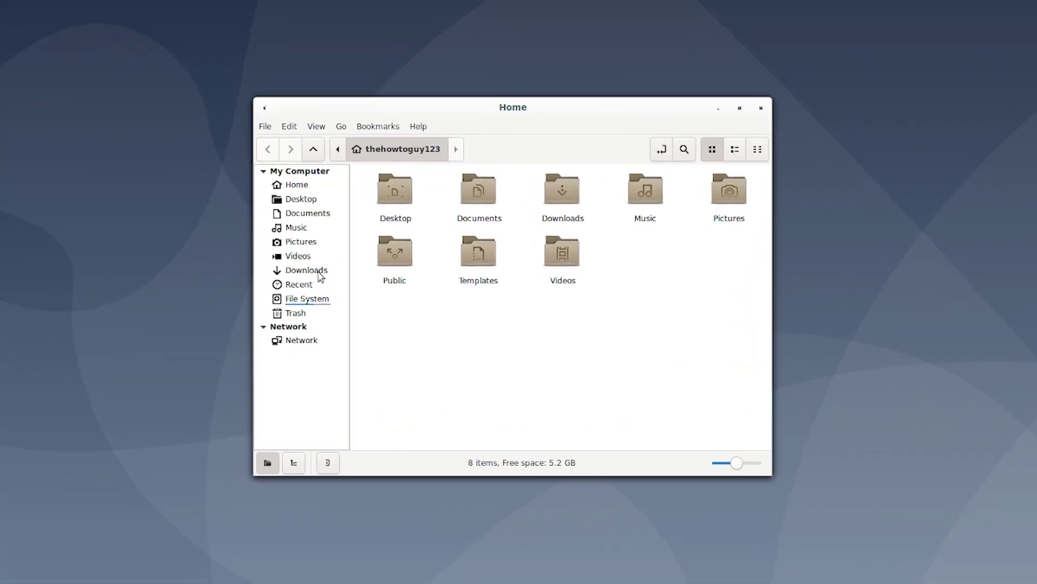
left_click(393, 280)
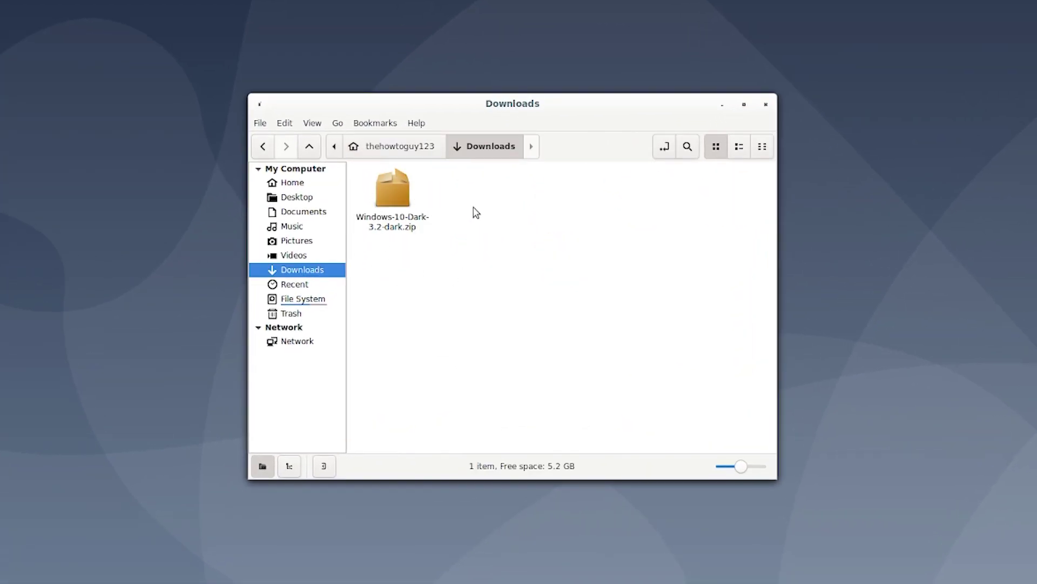
Open Windows-10-Dark-3.2-dark.zip in Archive Manager and snap that window to the right half.
left_click(388, 219)
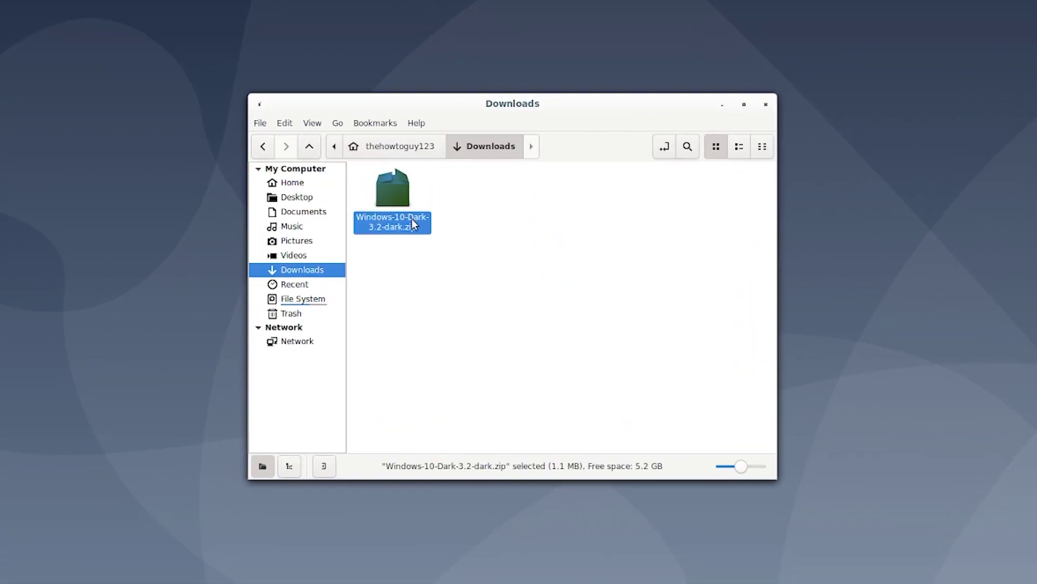
double_click(394, 194)
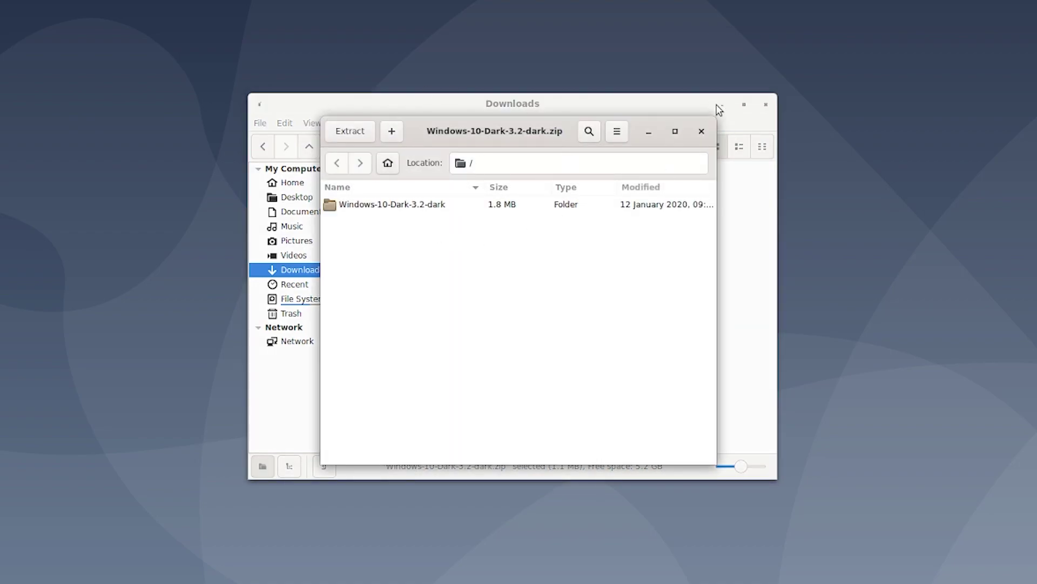
left_click(744, 104)
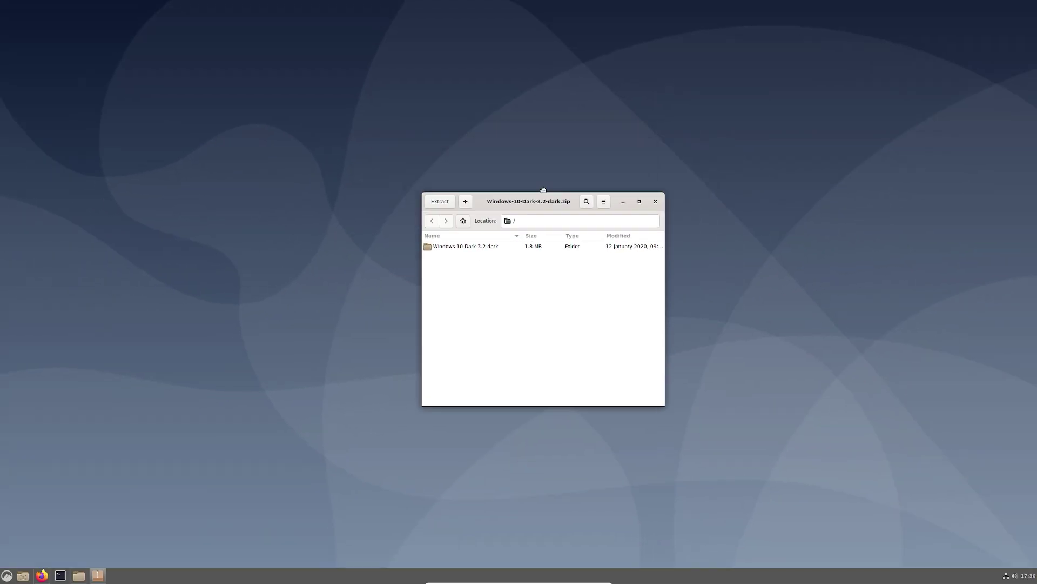
left_click_drag(466, 138, 1036, 124)
left_click_drag(1035, 195, 1034, 195)
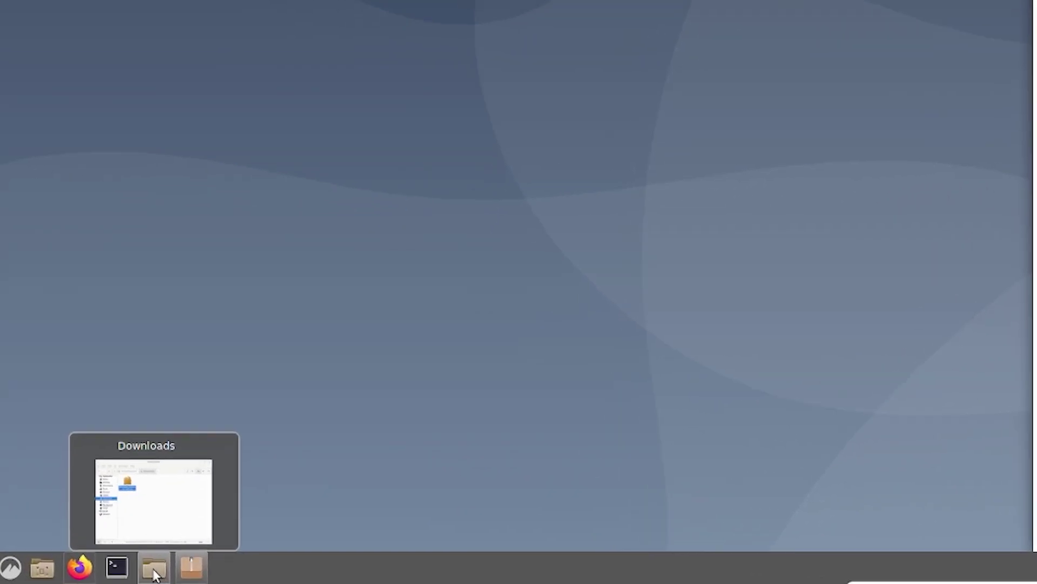
Open a new Home window from the file manager's taskbar icon and tile it left.
right_click(78, 574)
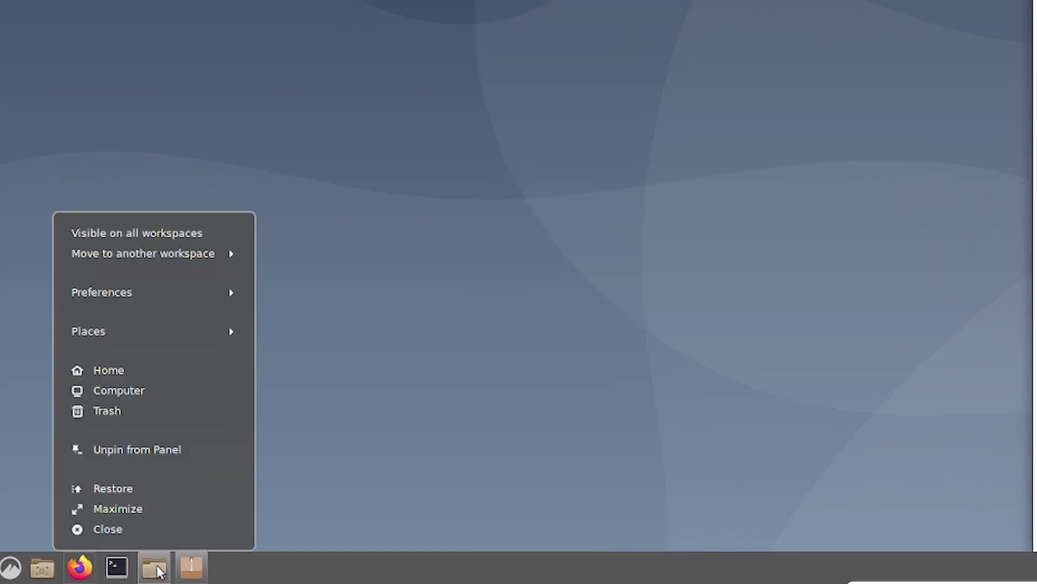
left_click(126, 371)
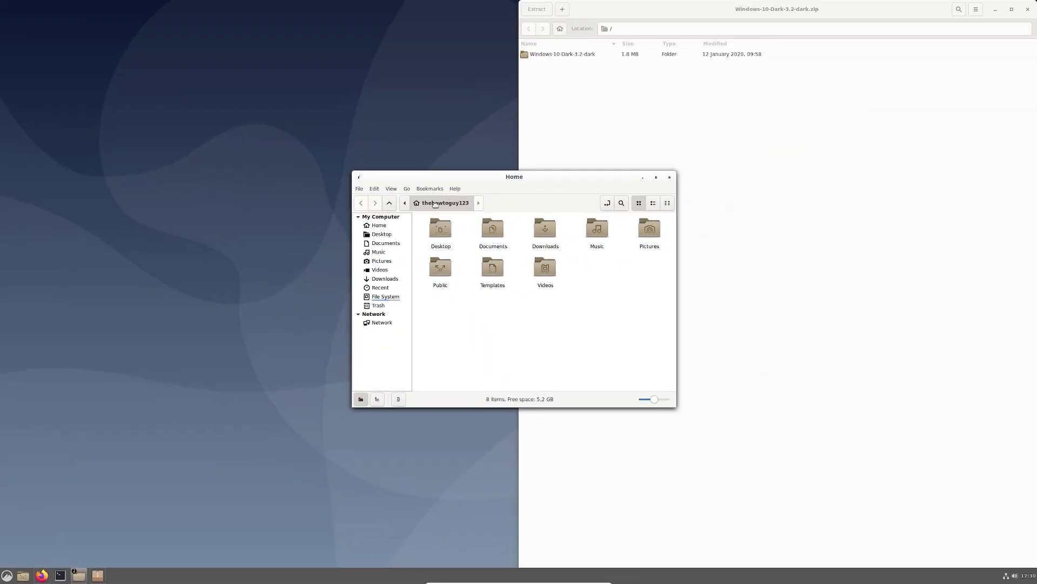
left_click_drag(514, 200, 1, 189)
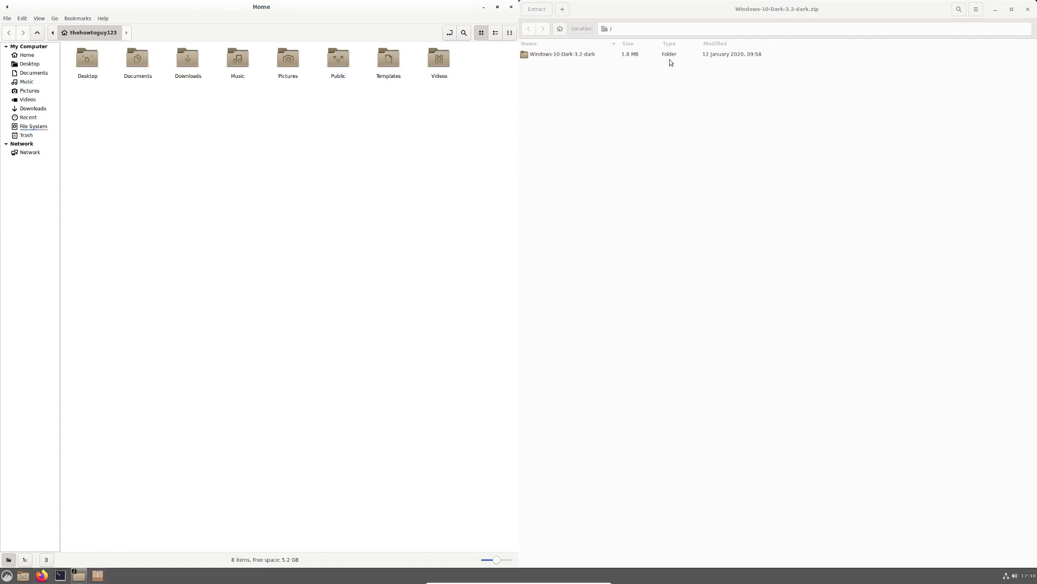
Turn on Show Hidden Files in Home and create a new folder named .themes.
right_click(257, 143)
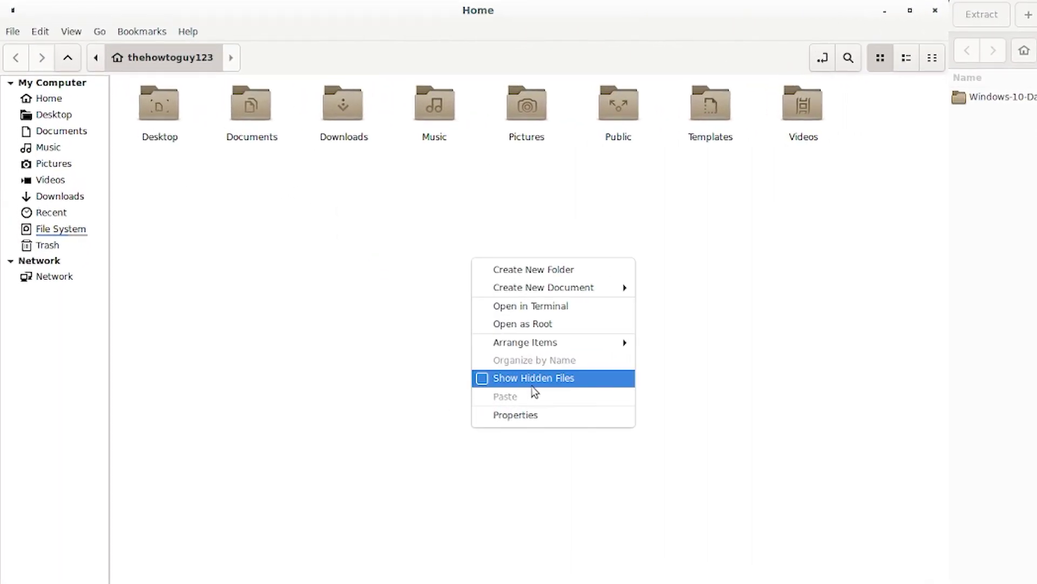
left_click(578, 381)
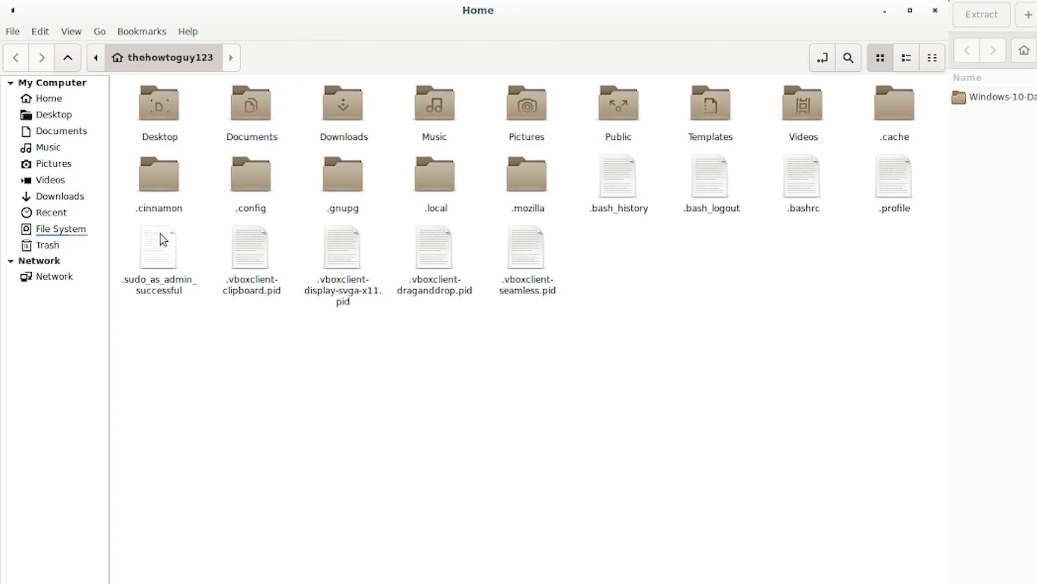
right_click(603, 330)
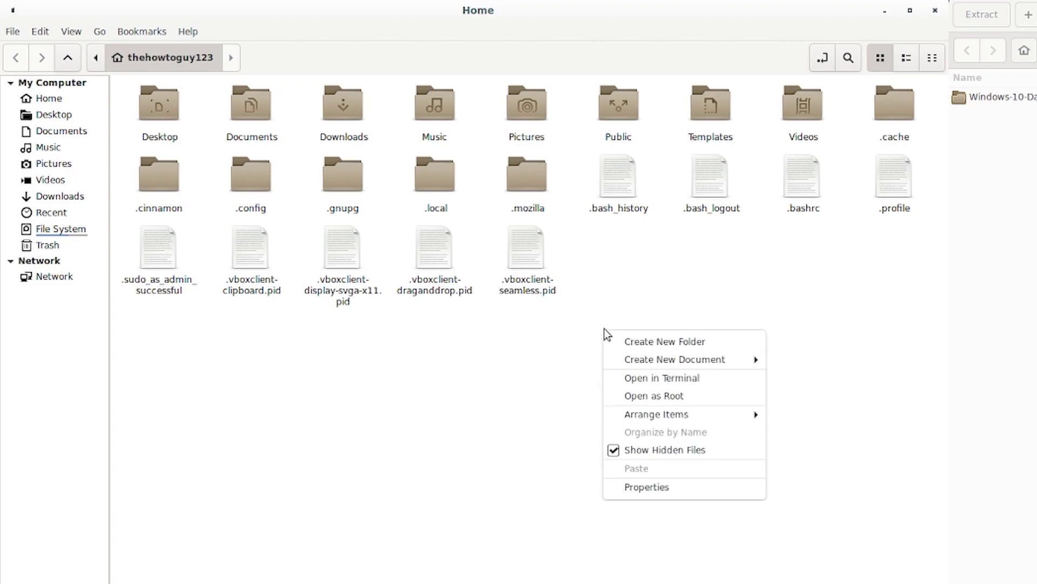
left_click(663, 342)
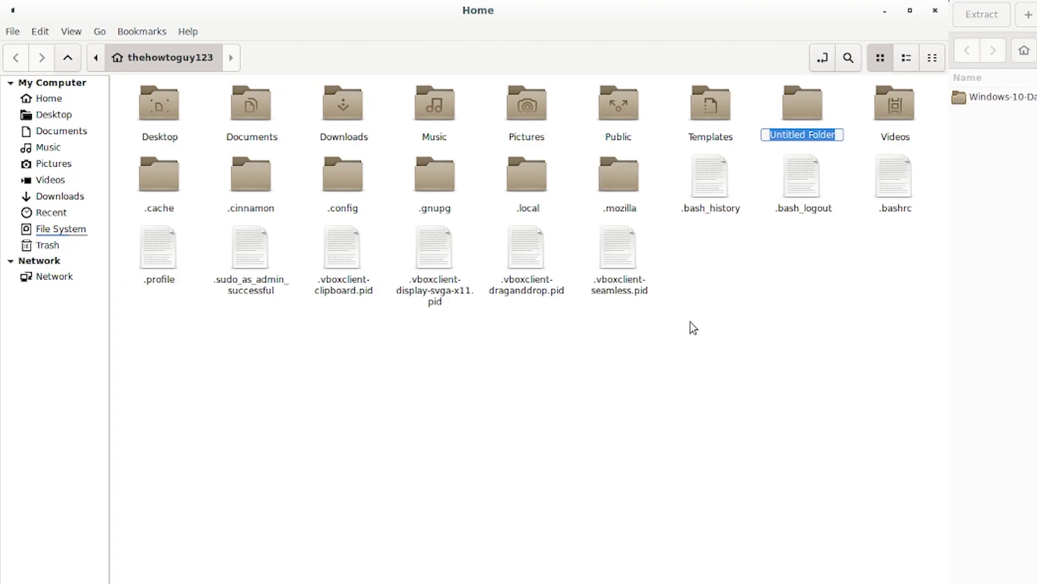
key("BackSpace")
type(".thmd")
key("BackSpace")
key("BackSpace")
type("emes")
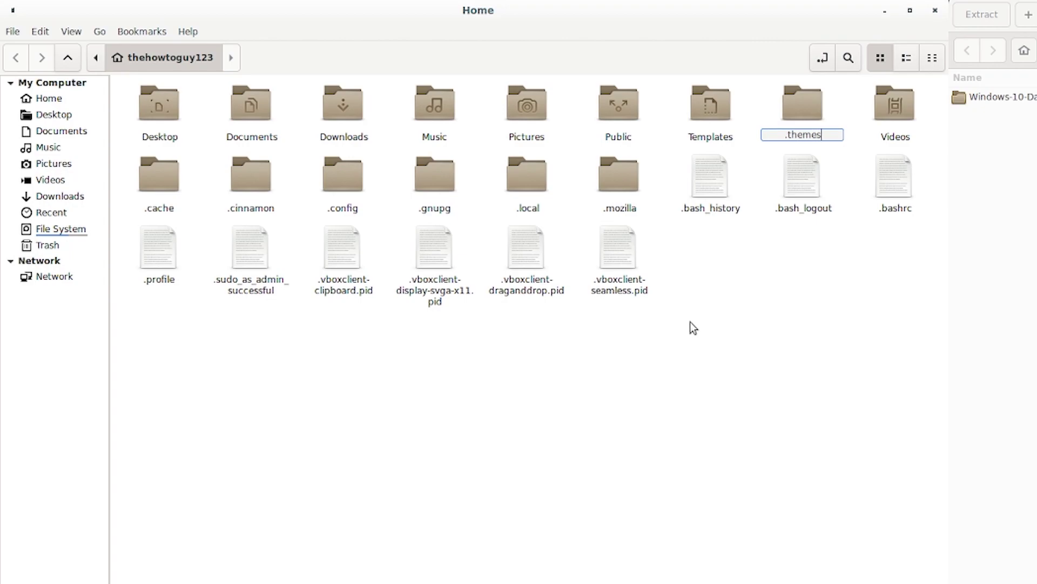
key("Return")
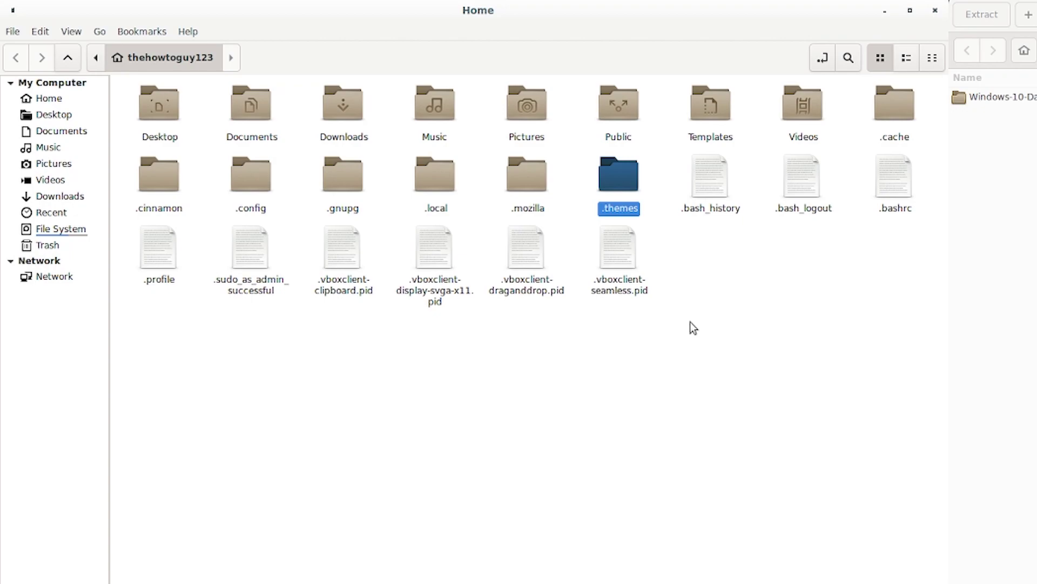
Drag the Windows-10-Dark-3.2-dark folder from the archive into .themes, then close both windows.
double_click(620, 178)
left_click_drag(999, 96, 1036, 182)
left_click_drag(338, 182, 0, 237)
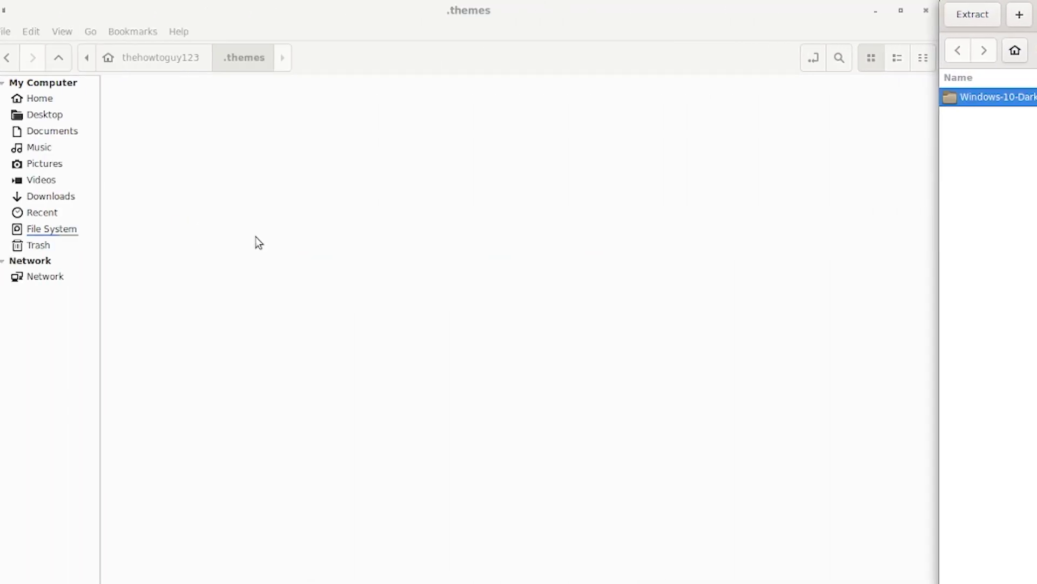
left_click(926, 12)
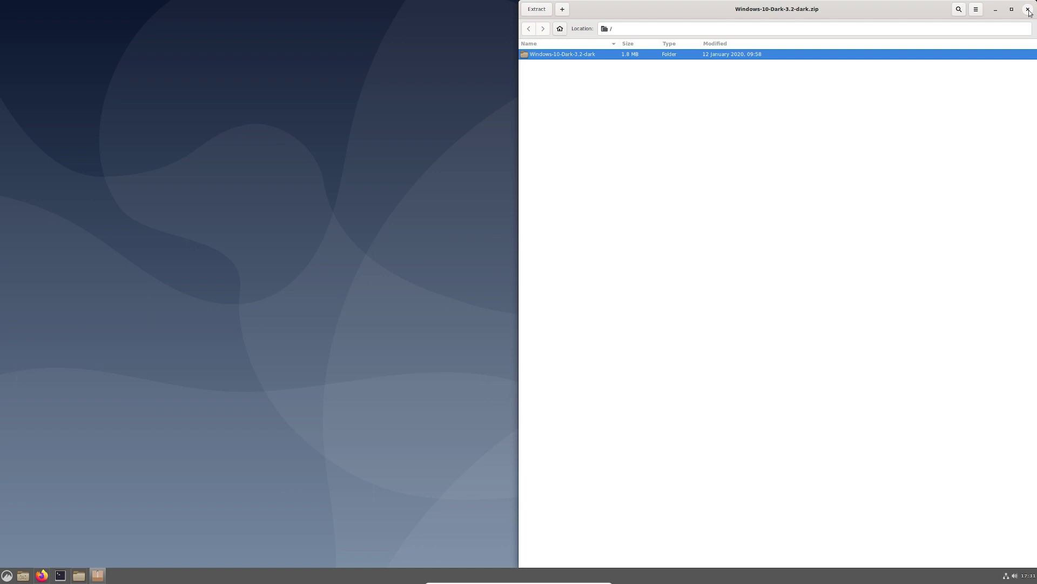
left_click(1028, 10)
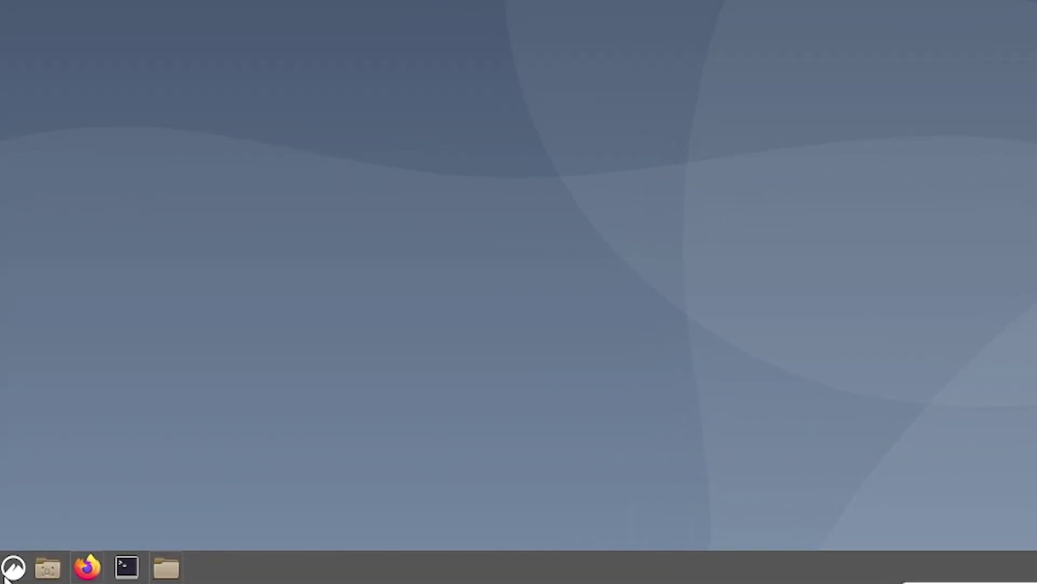
Launch Themes via menu search and pick Windows-10-Dark-3.2-dark for borders, controls and desktop.
left_click(5, 577)
type("themes")
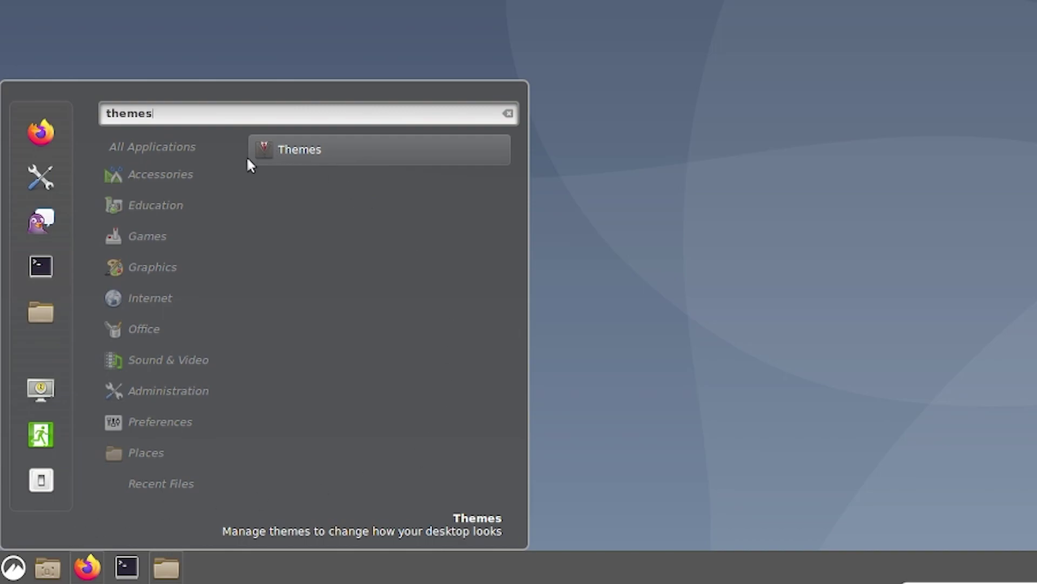
left_click(297, 151)
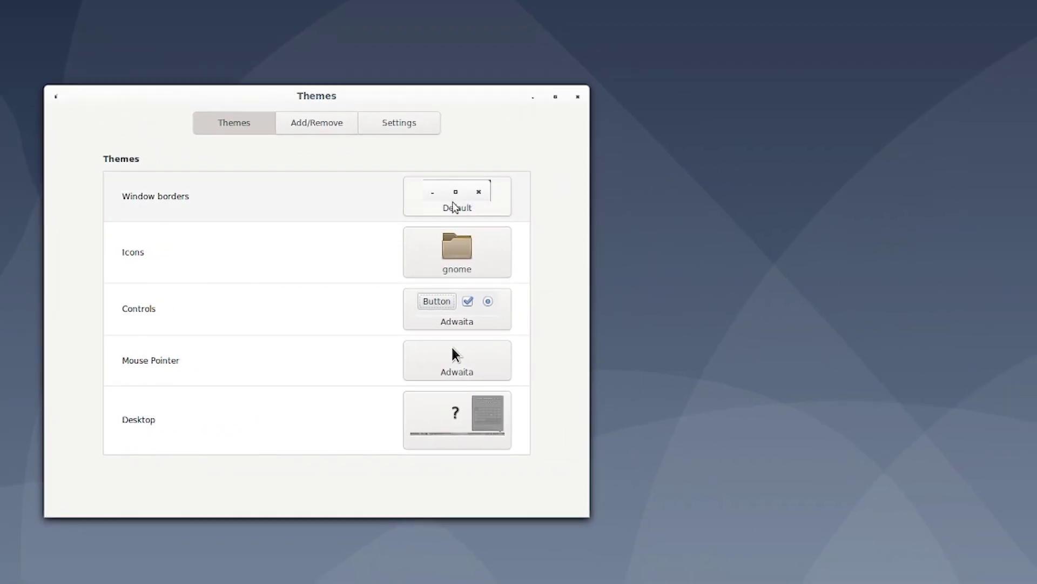
left_click(454, 204)
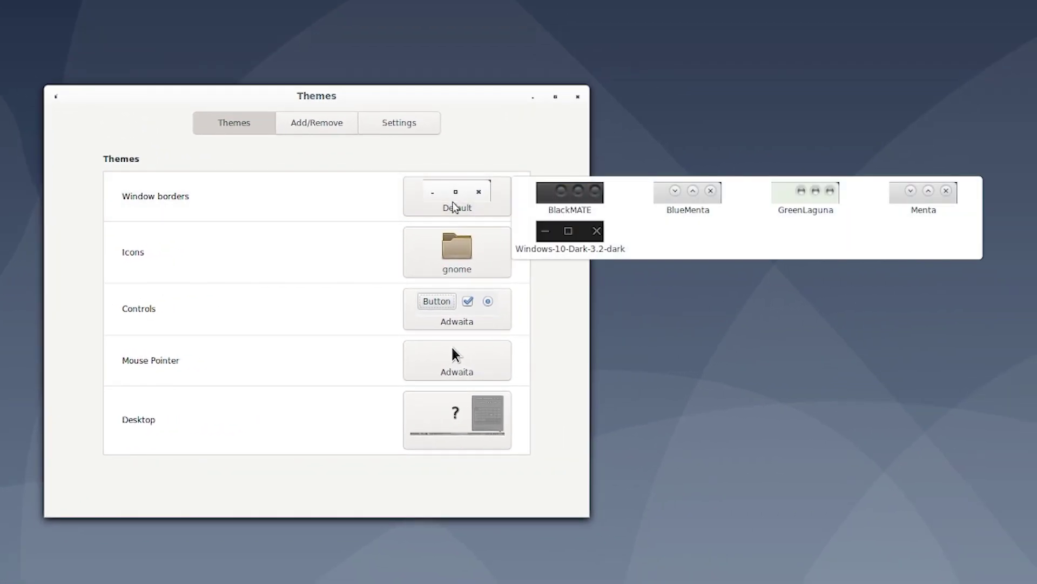
left_click(557, 250)
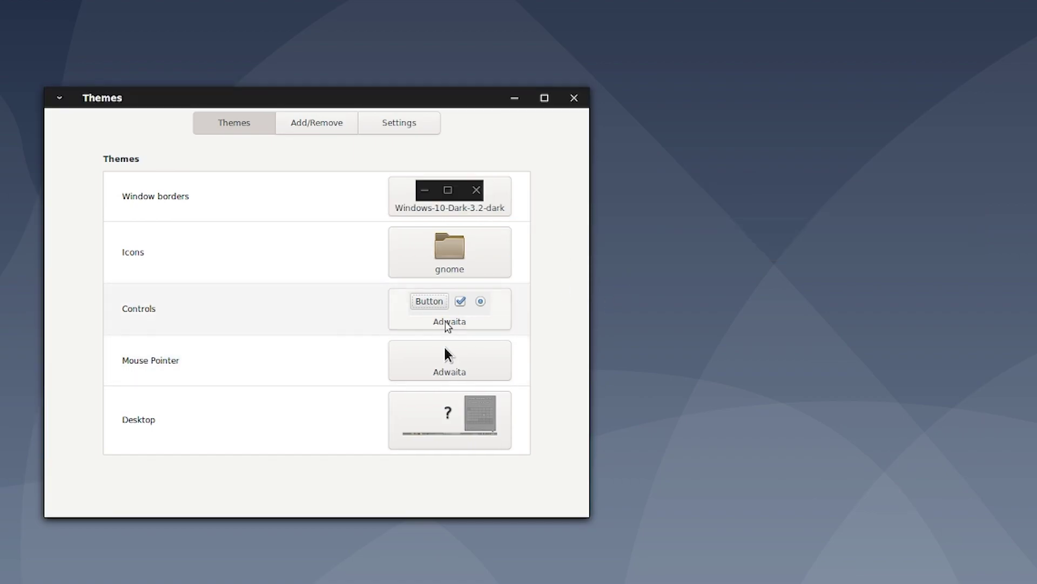
left_click(447, 324)
left_click(530, 391)
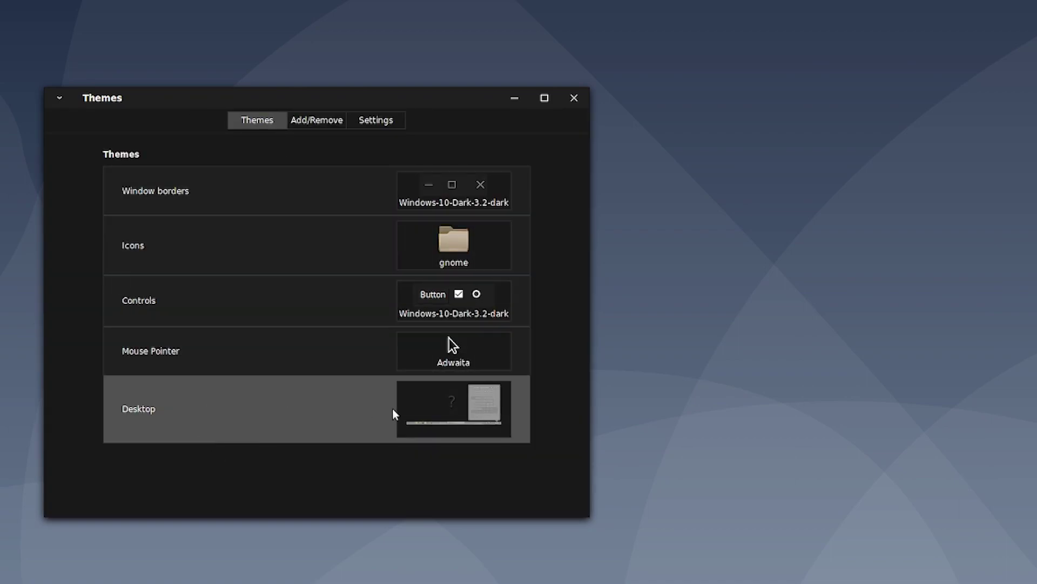
left_click(432, 405)
left_click(815, 410)
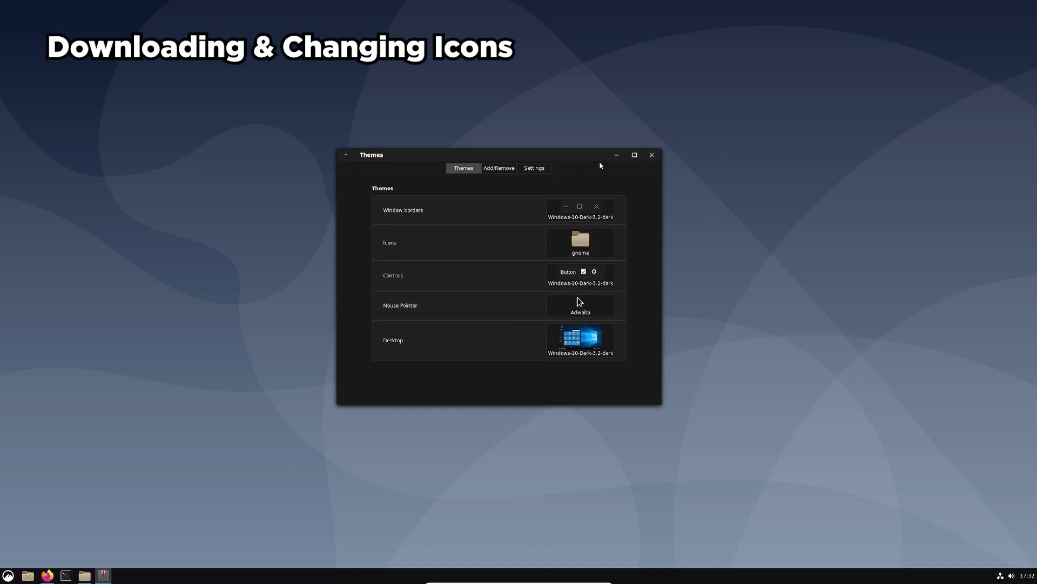
Save Windows-10-master.zip from GitHub's Code > Download ZIP, then minimize Firefox.
left_click(617, 154)
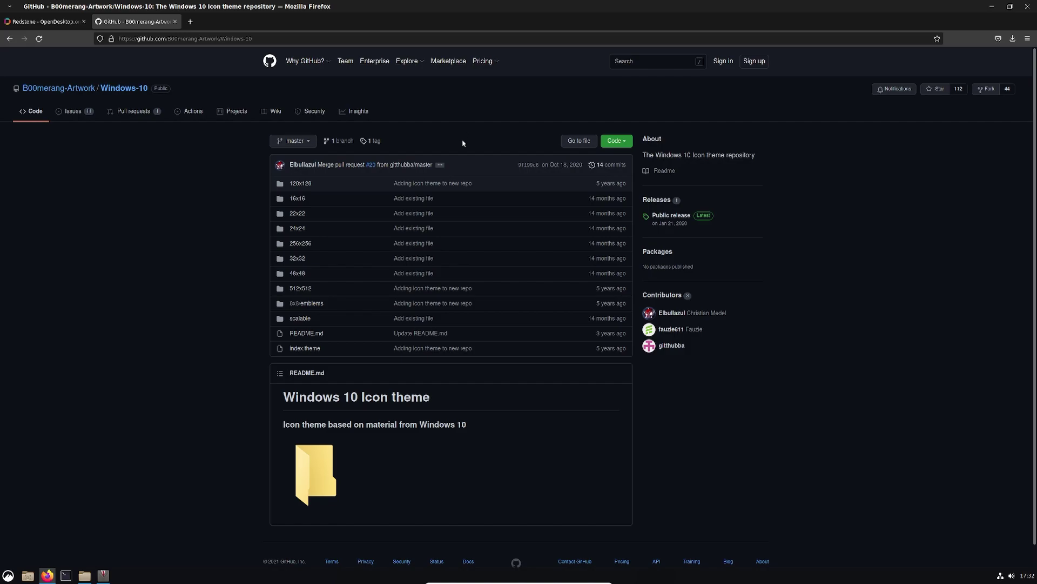
left_click(621, 142)
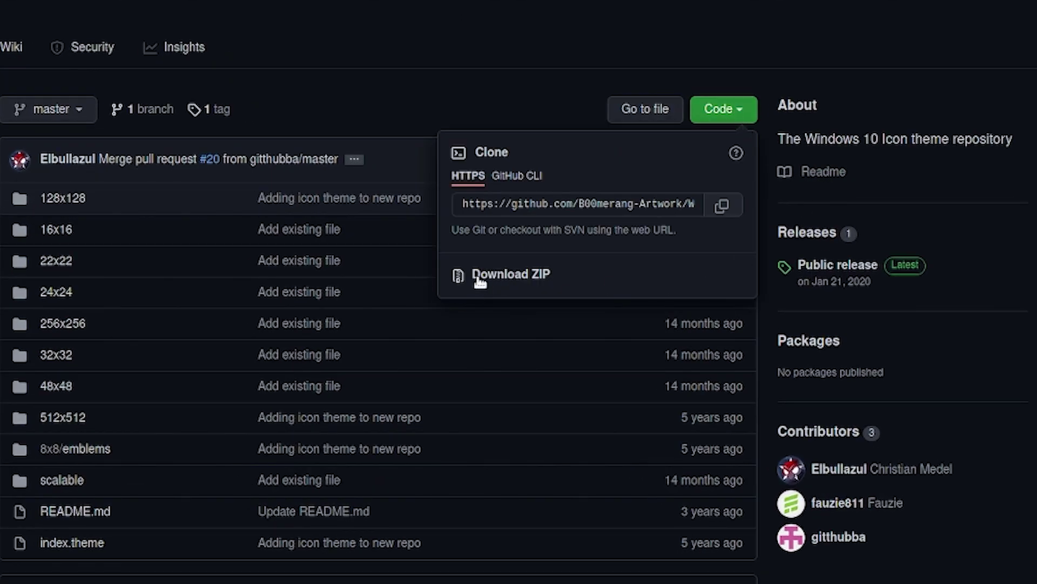
left_click(546, 273)
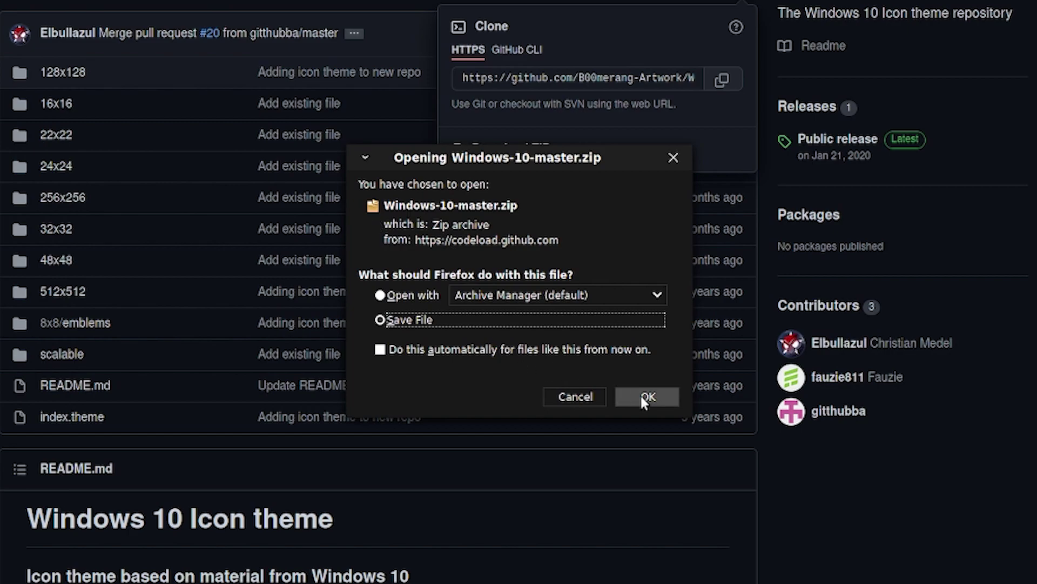
left_click(645, 396)
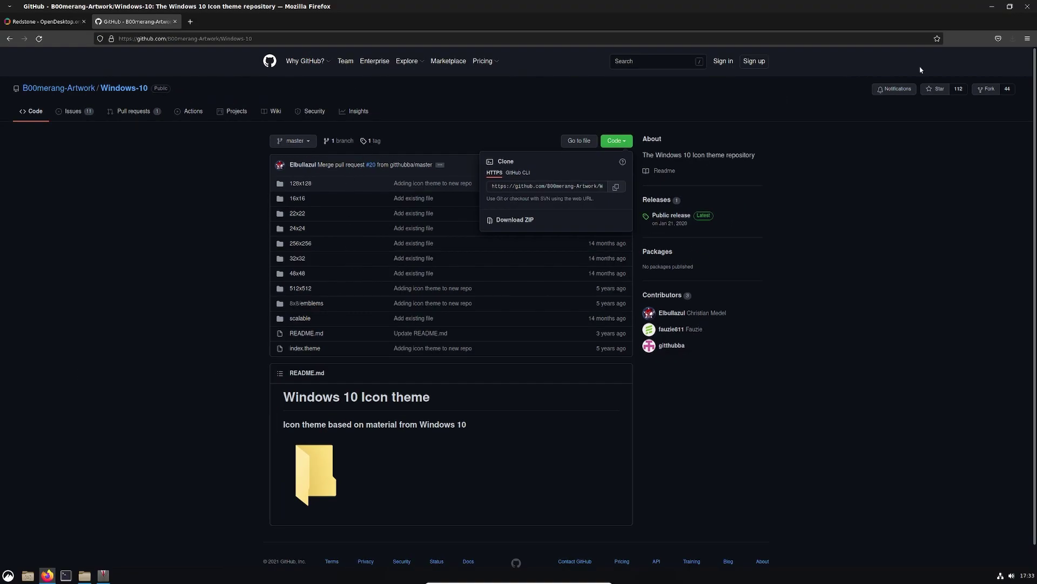
left_click(992, 10)
left_click(84, 575)
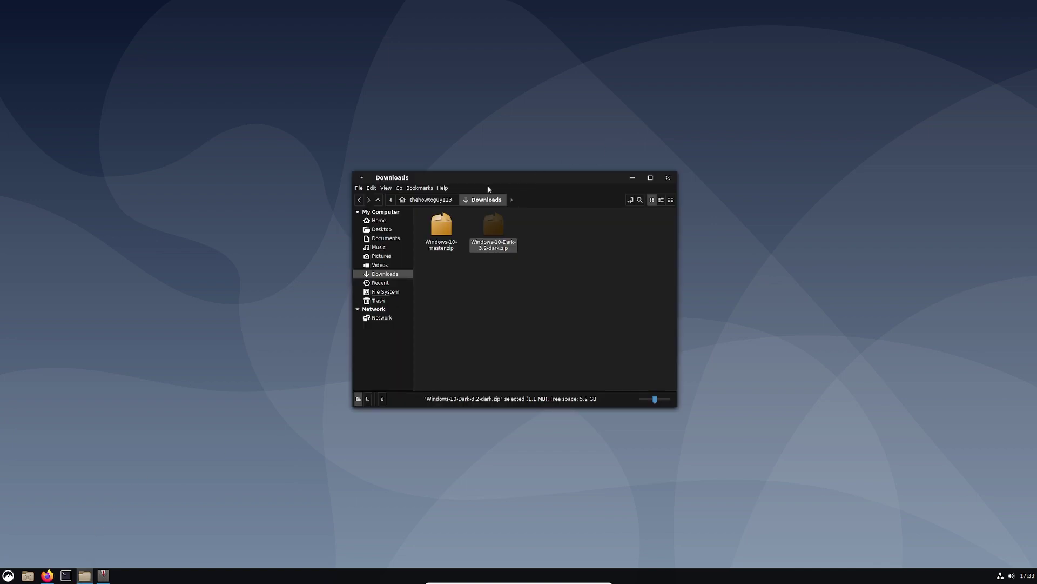
Open Windows-10-master.zip in Archive Manager snapped right, then minimize the Downloads window.
left_click(432, 243)
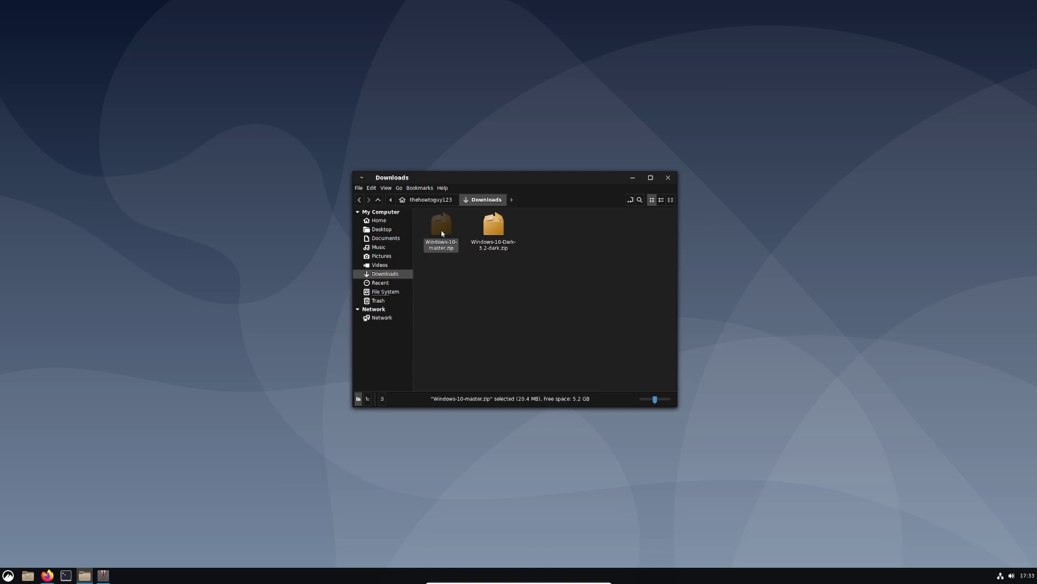
double_click(442, 234)
left_click_drag(507, 12, 1035, 16)
left_click(481, 174)
left_click(625, 177)
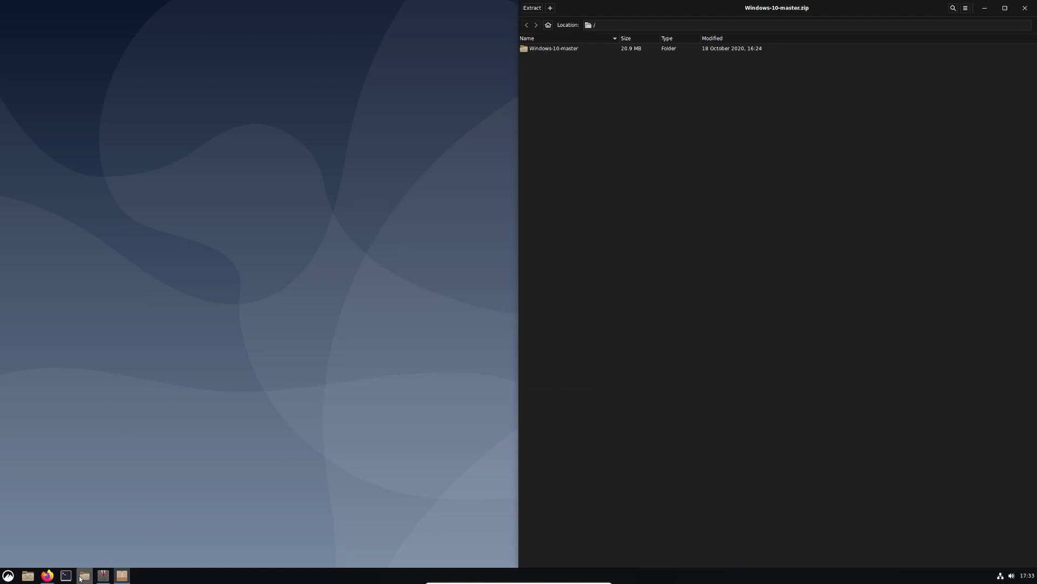
Drag the Windows-10-master folder from the archive into ~/.icons, then close both windows.
left_click(84, 576)
left_click_drag(543, 32, 286, 31)
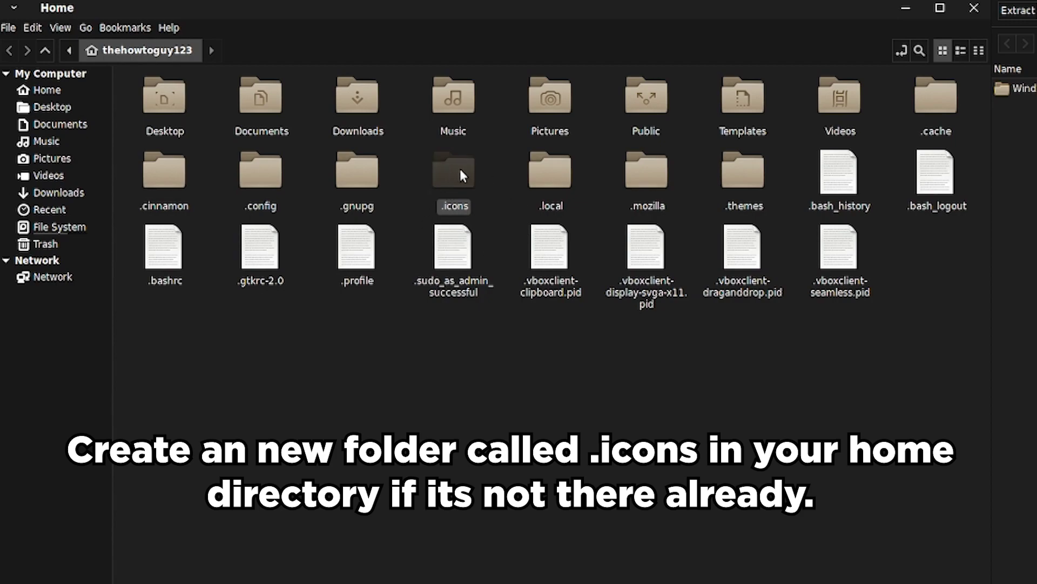
double_click(451, 169)
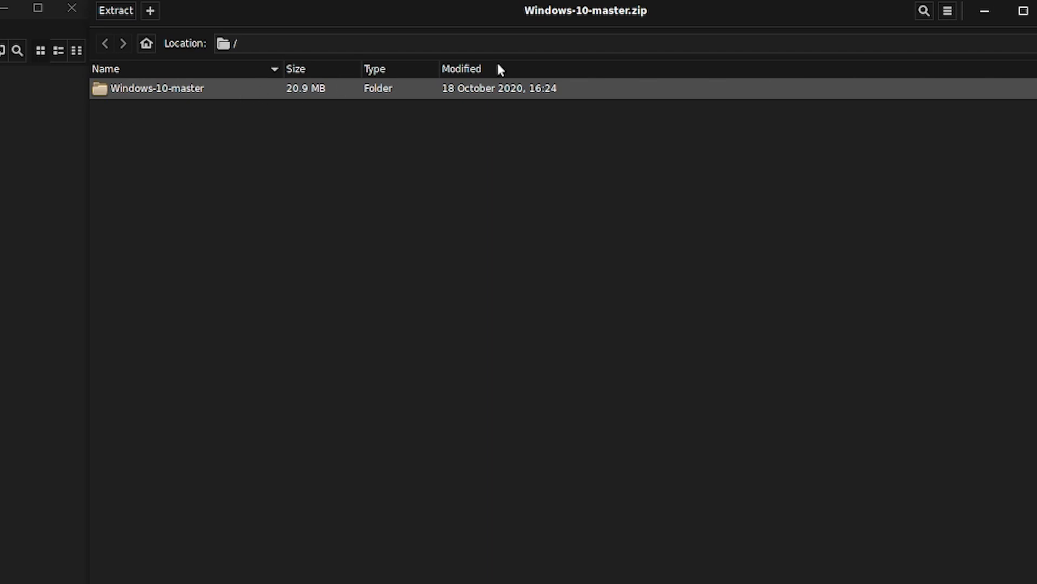
left_click_drag(295, 88, 0, 220)
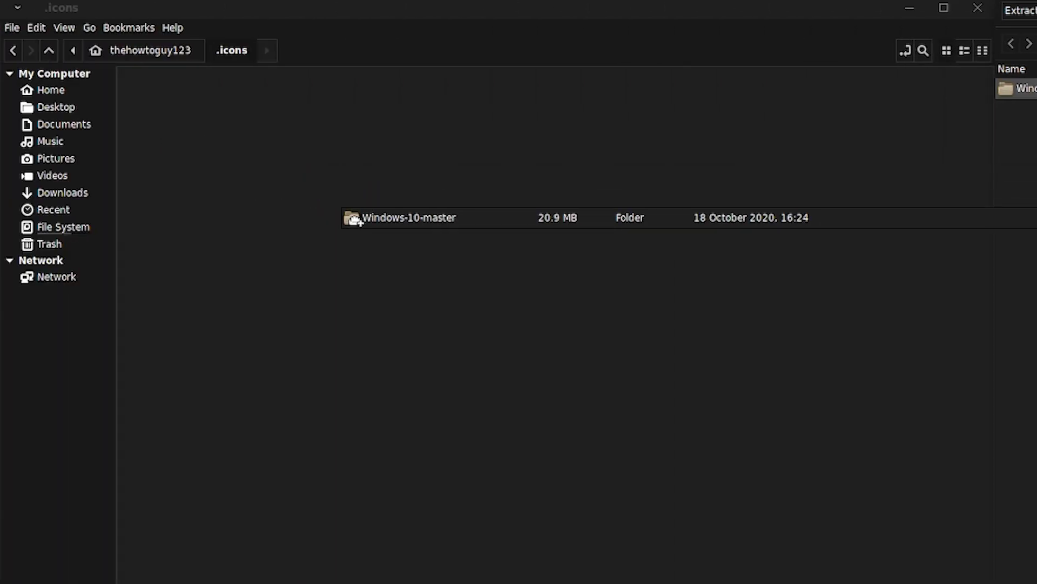
left_click_drag(353, 216, 354, 219)
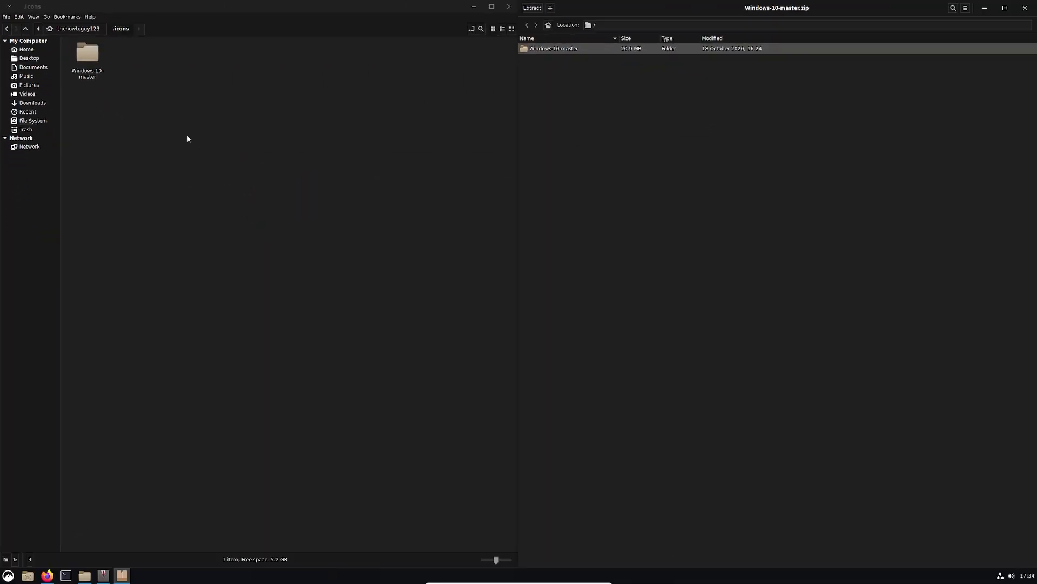
left_click(1033, 9)
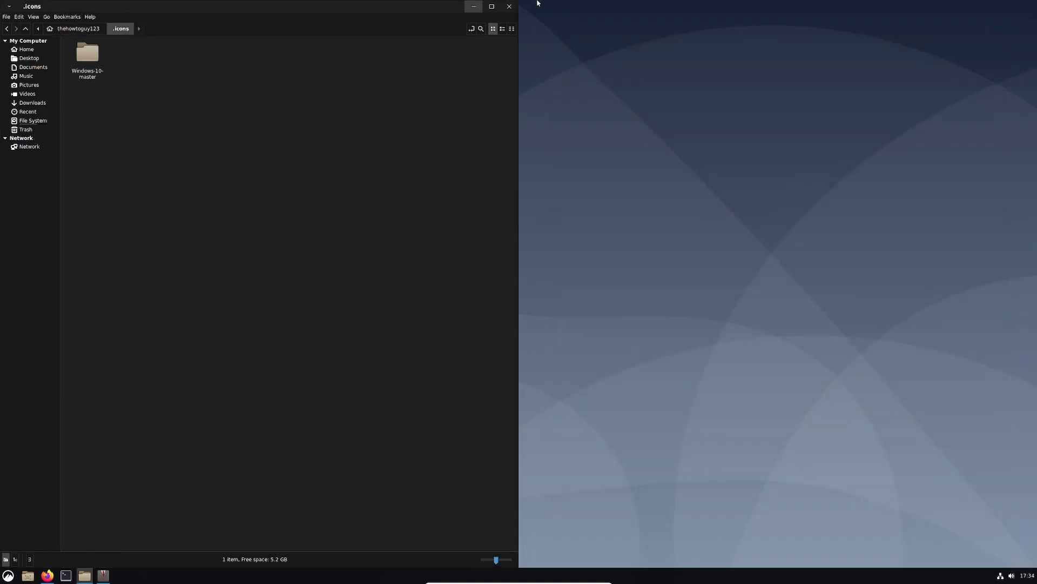
left_click(509, 6)
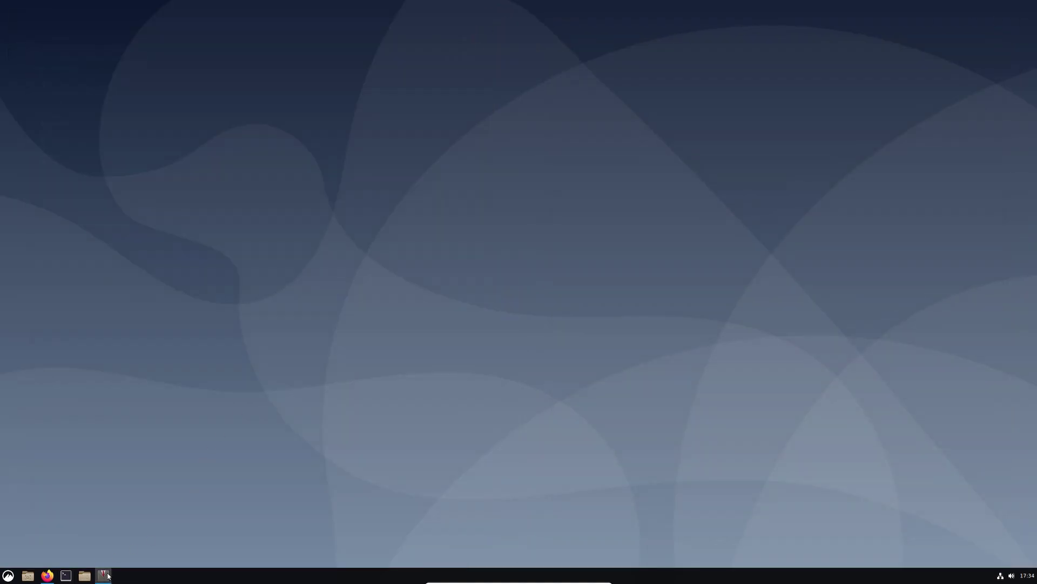
Bring back Themes and set the icon theme to Windows-10-master.
left_click(103, 575)
left_click(584, 248)
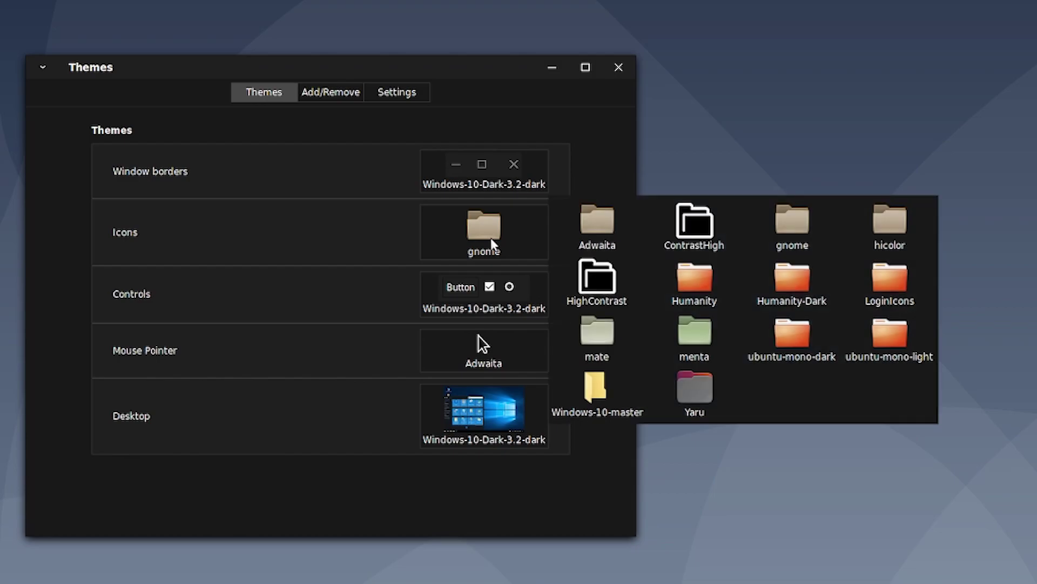
left_click(618, 411)
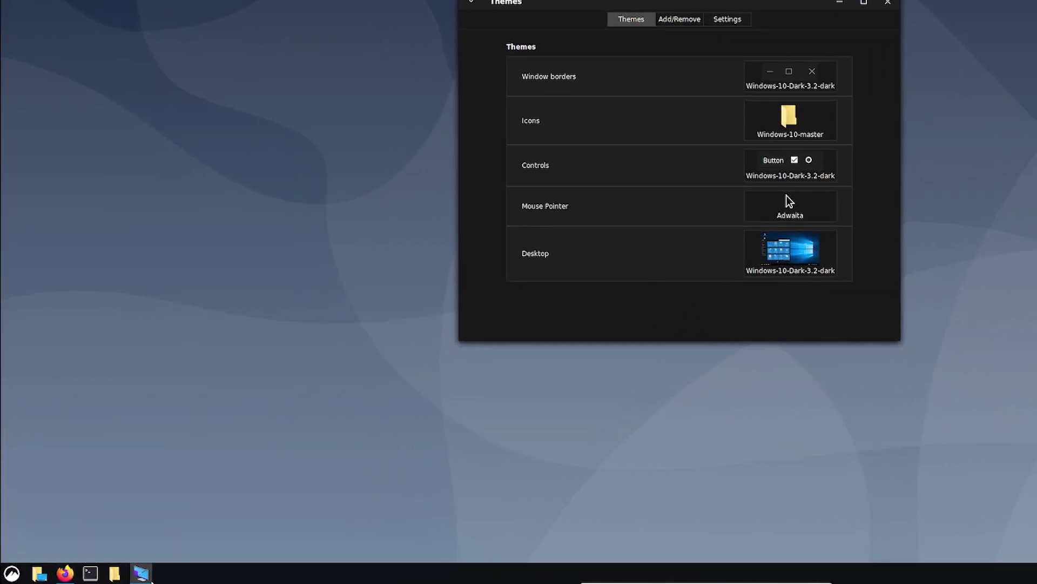
Set the mouse pointer theme to DMZ-White and close the Themes window.
left_click(8, 574)
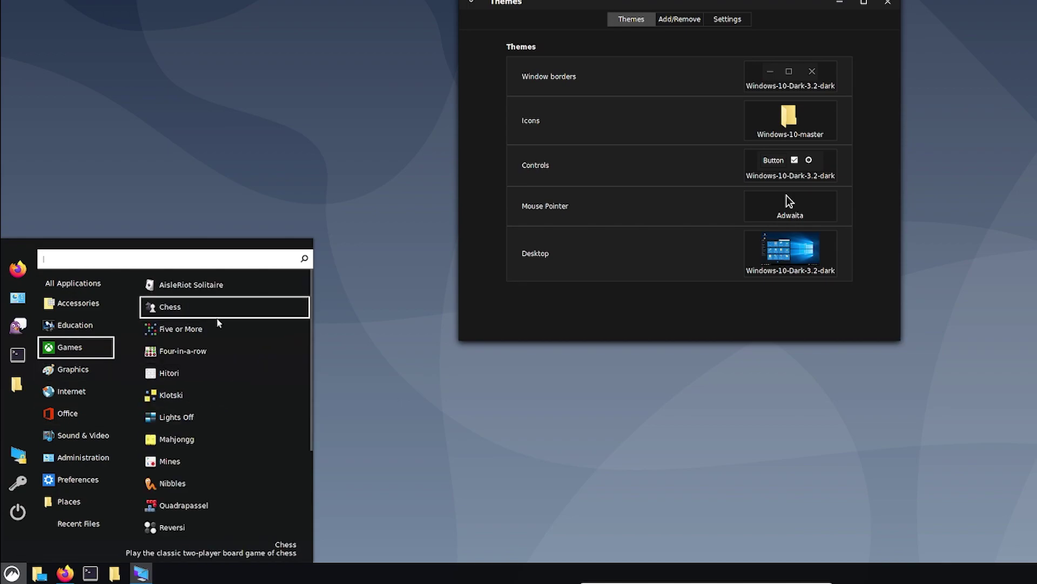
scroll(189, 378, "down", 3)
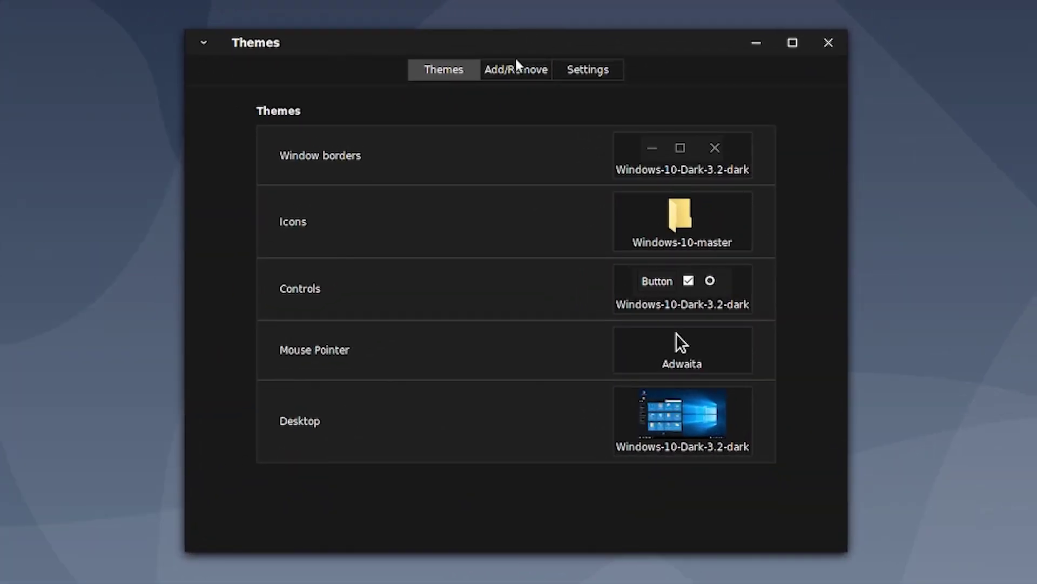
left_click(657, 367)
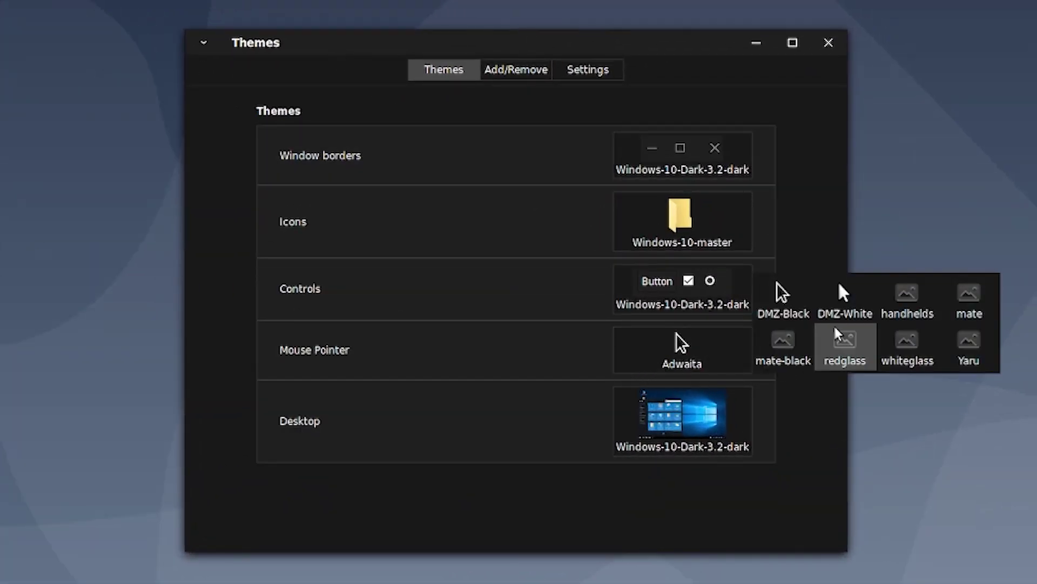
left_click(845, 305)
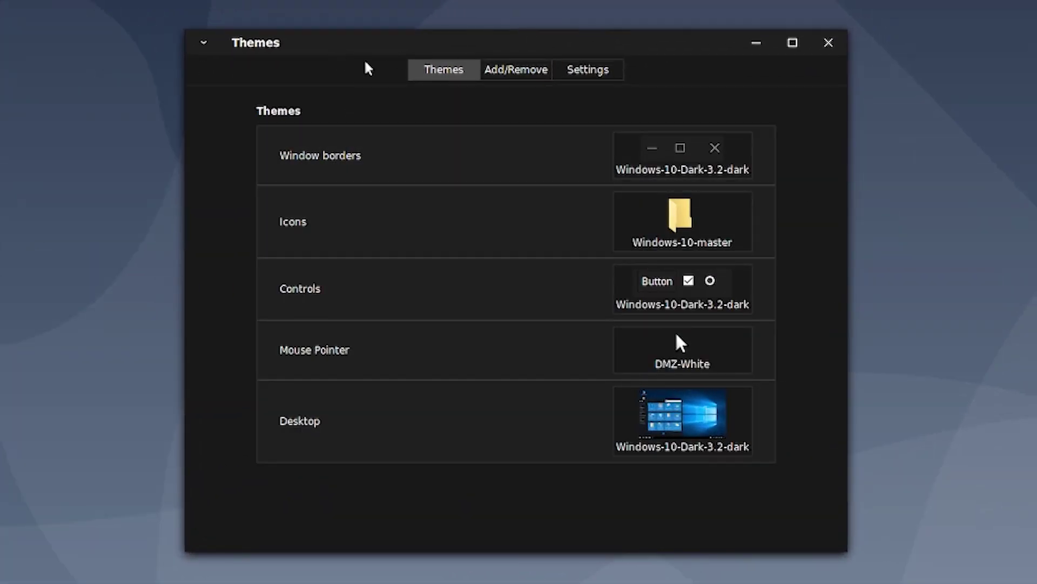
left_click(827, 43)
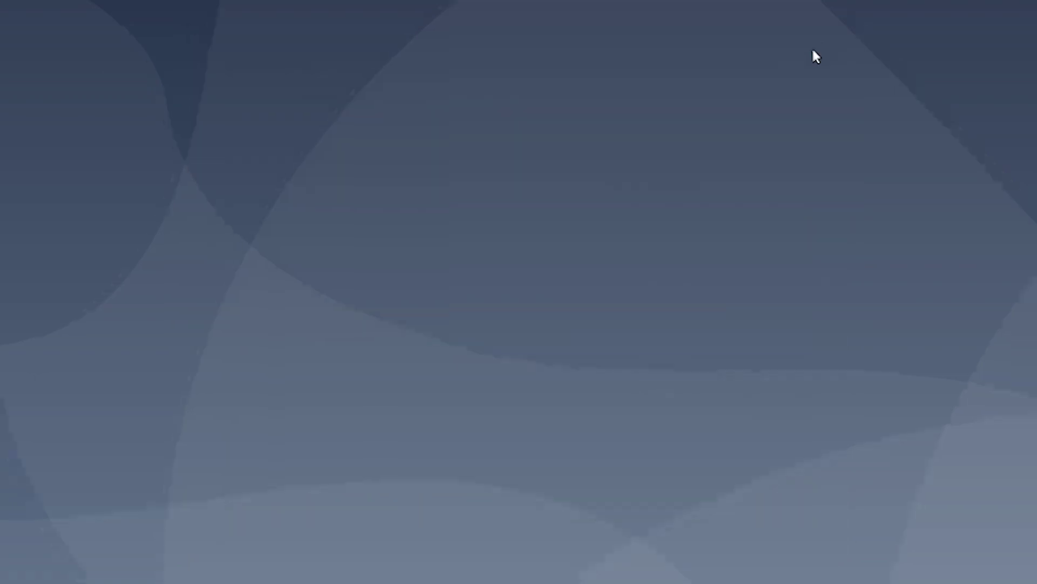
Load the pasted Windows 10 wallpaper image URL in a new Firefox tab.
left_click_drag(255, 113, 499, 302)
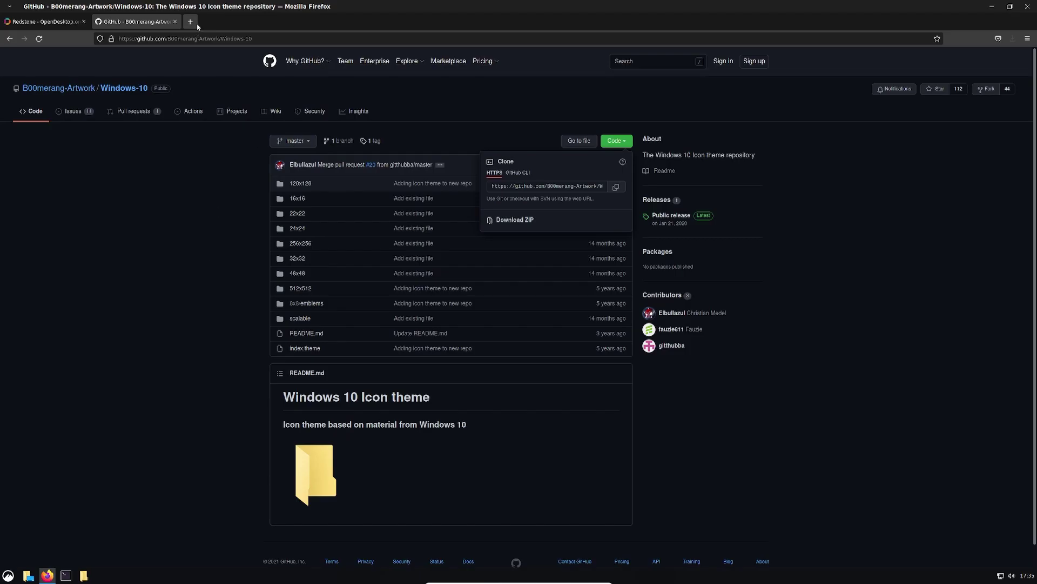
left_click(190, 22)
type("https://cdn.wallpaperhub.app/cloudcache/7/c/2/f/3/4/7c2f345bdfcadb8a3faf483ebaa2e9aea712bbdb.jpg")
key("Return")
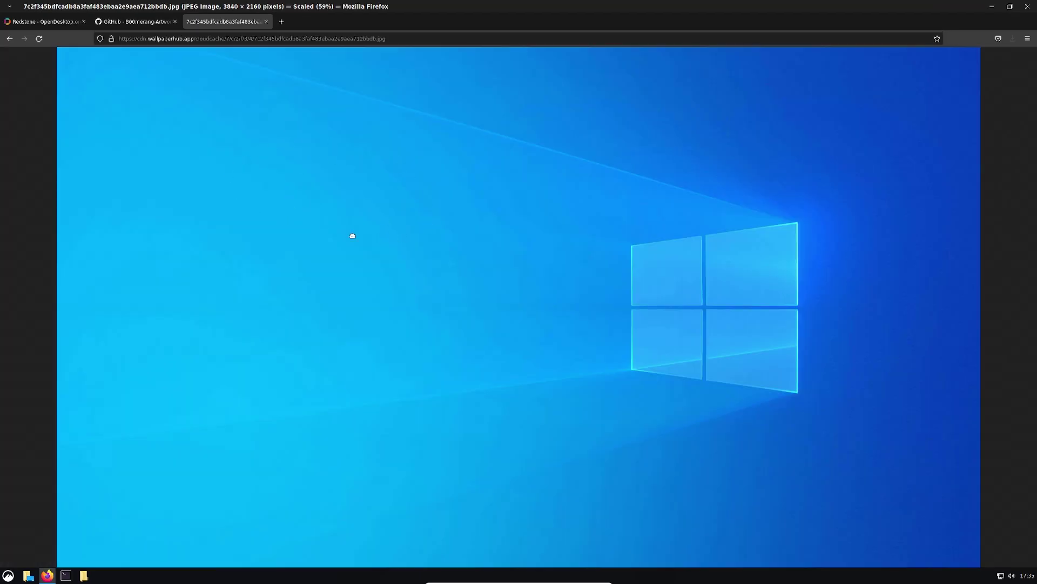
Save the wallpaper image into the Pictures folder, then minimize Firefox.
right_click(402, 237)
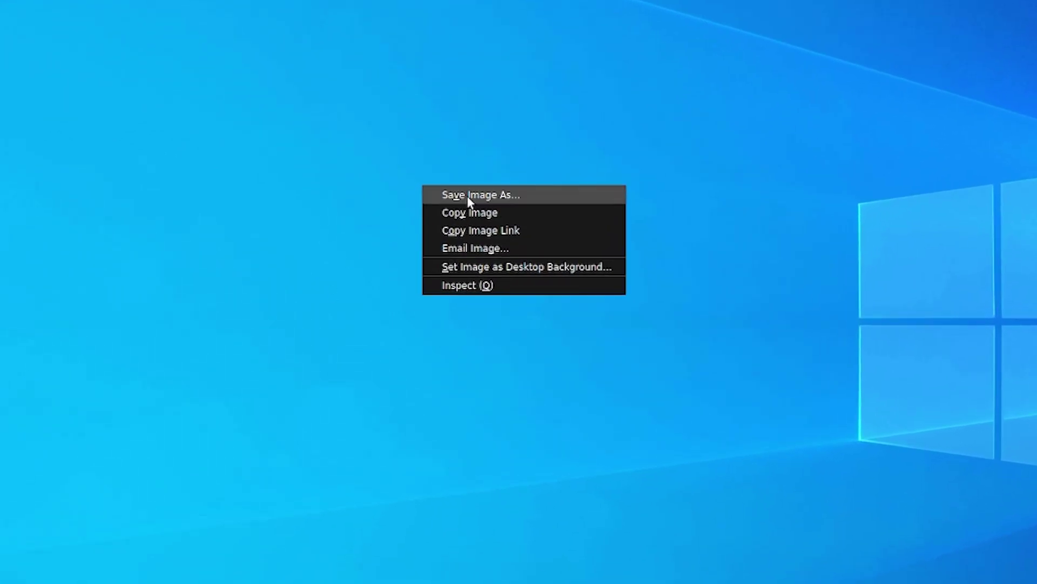
left_click(428, 242)
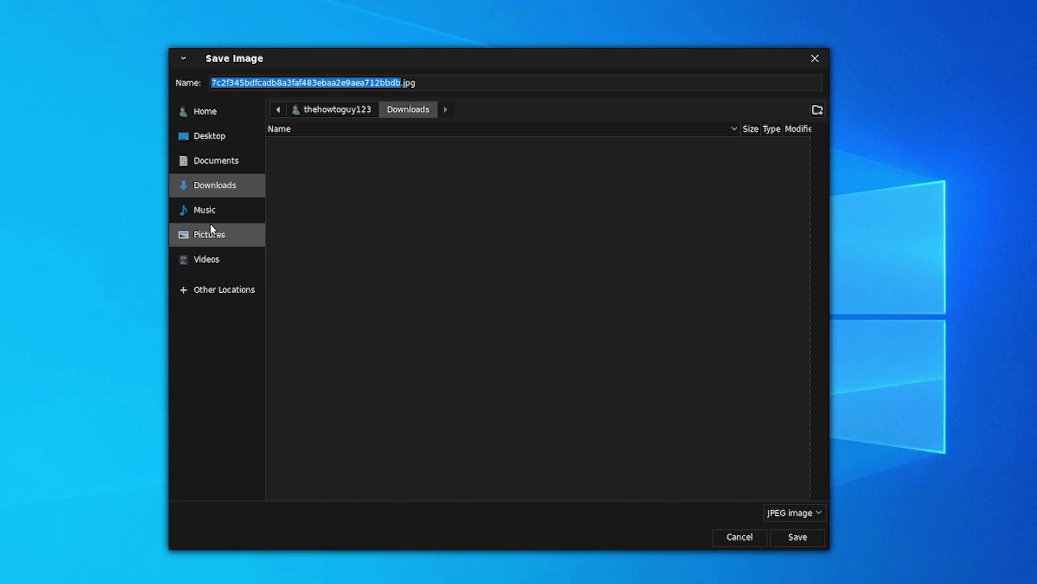
left_click(299, 223)
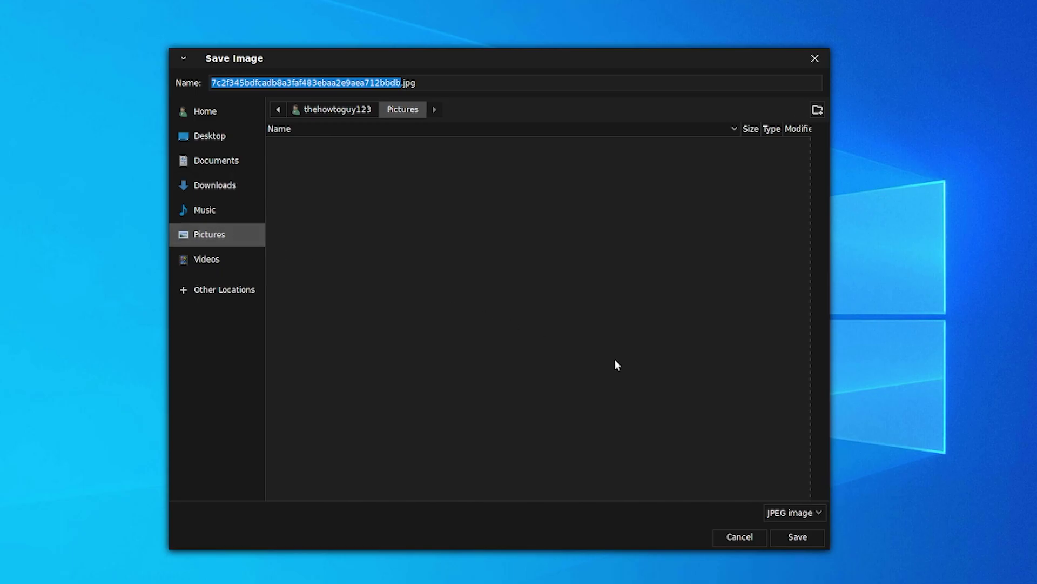
left_click(788, 536)
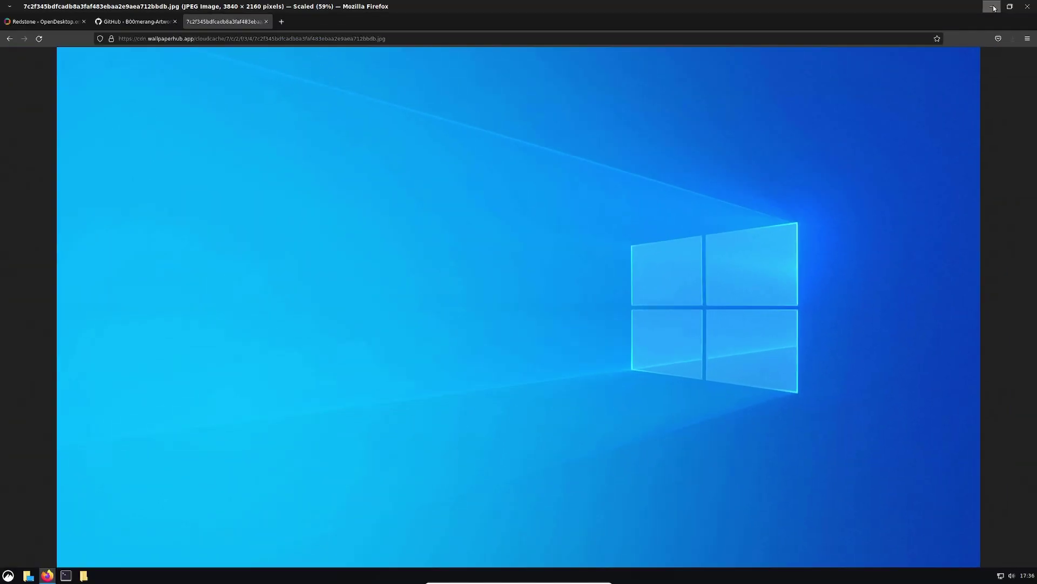
left_click(994, 9)
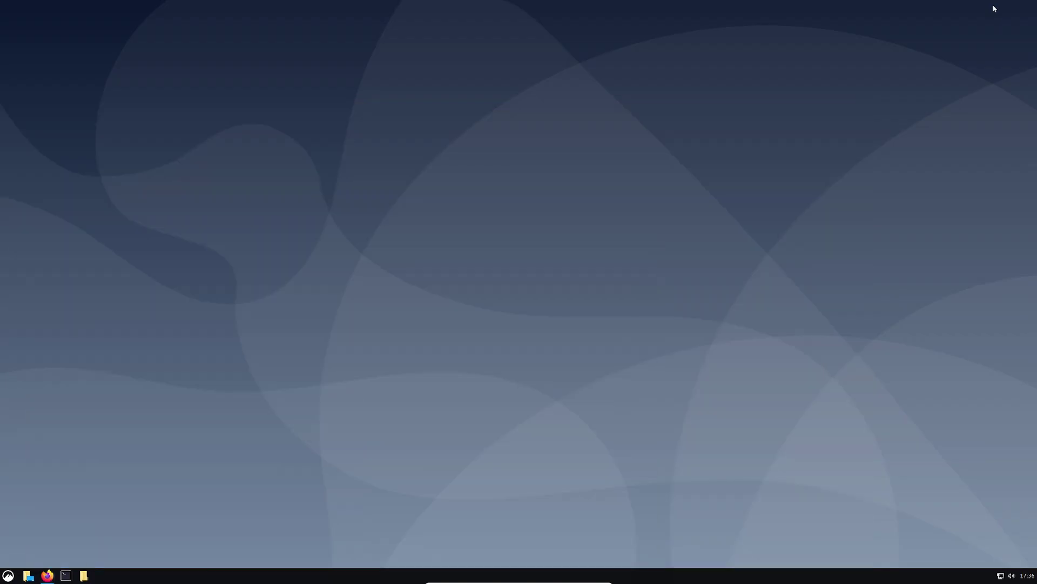
Apply the Windows 10 wallpaper from Pictures as the desktop background via Change Desktop Background.
right_click(440, 226)
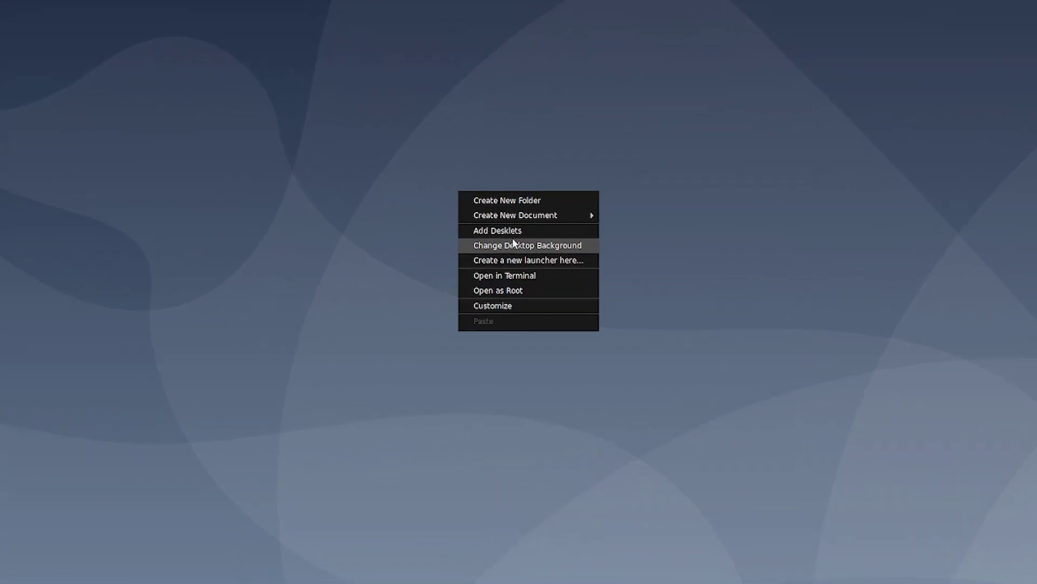
left_click(475, 261)
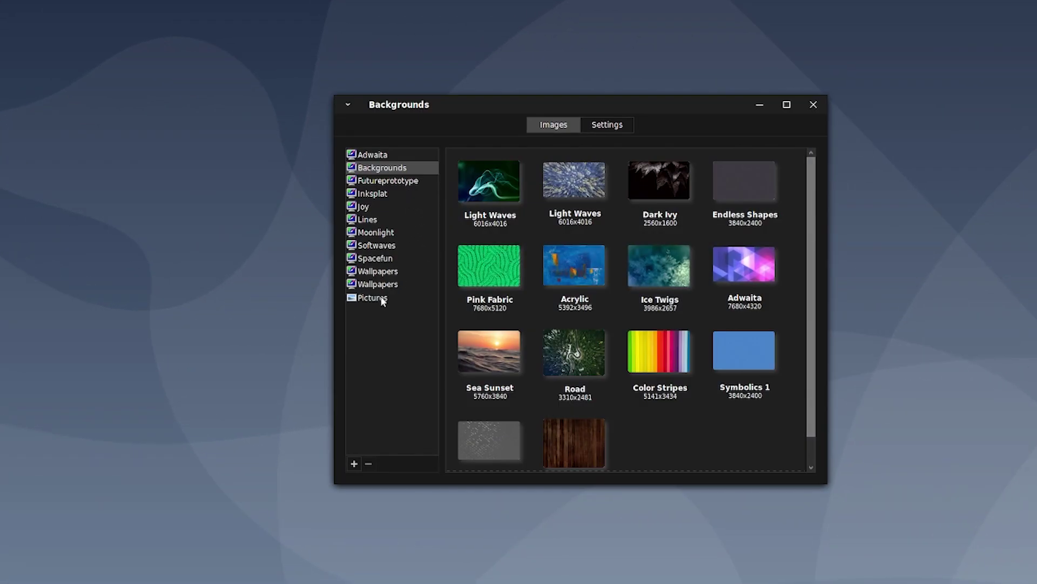
left_click(382, 301)
left_click(457, 197)
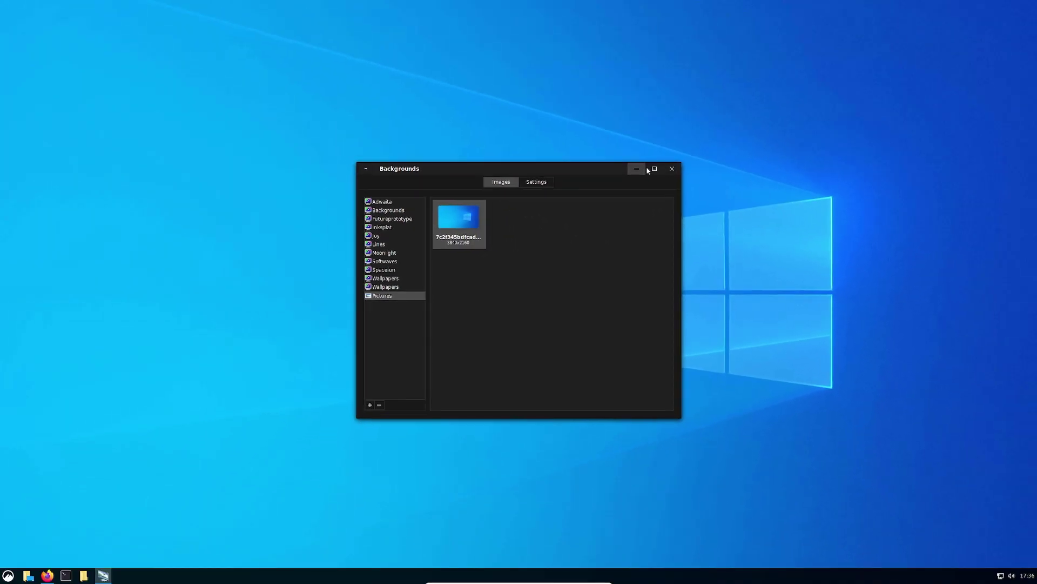
left_click(647, 170)
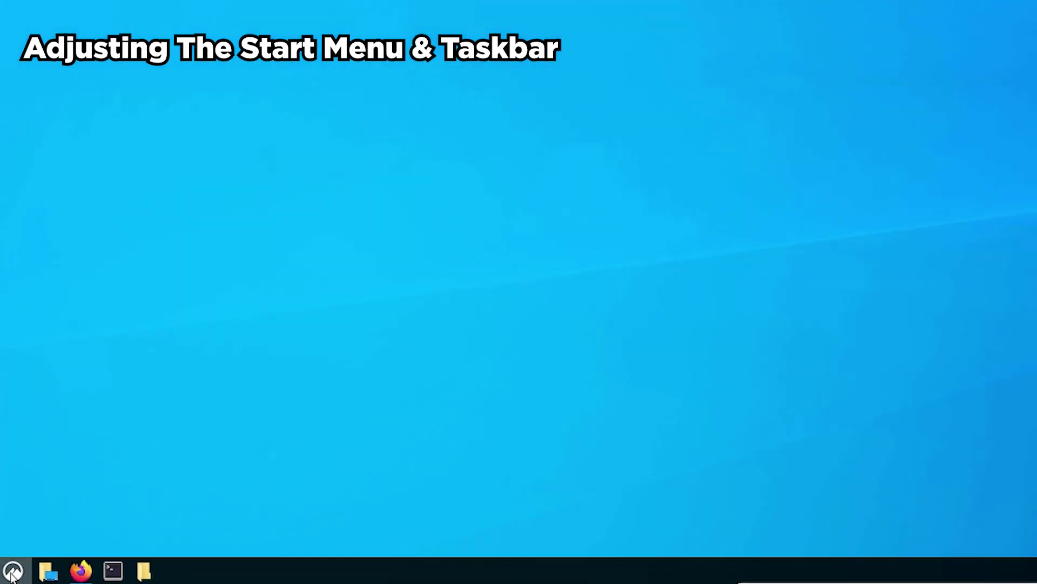
Enable a custom menu icon and choose the Windows logo gnome-foot icon from Places.
right_click(11, 572)
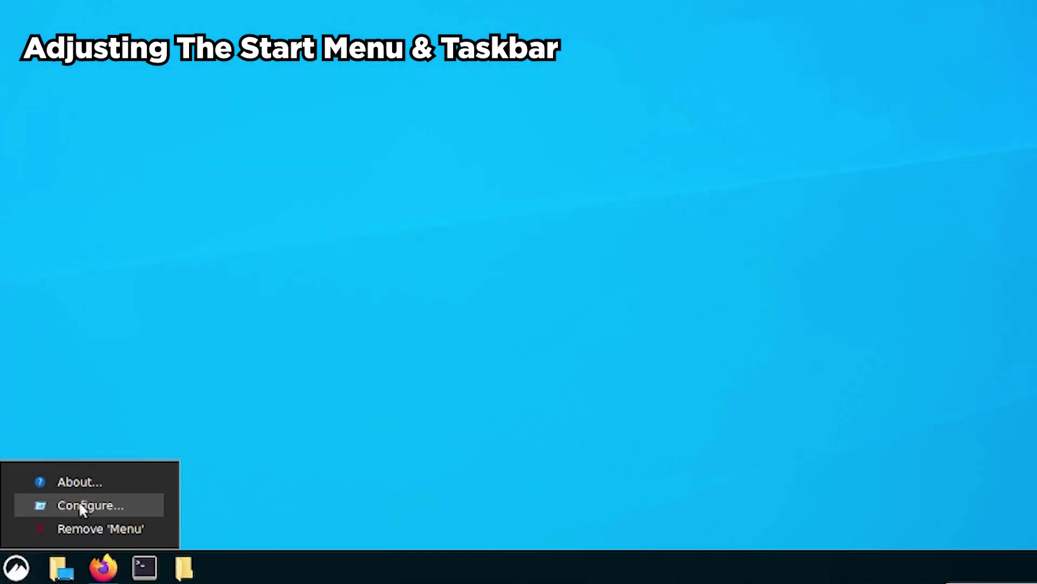
left_click(62, 517)
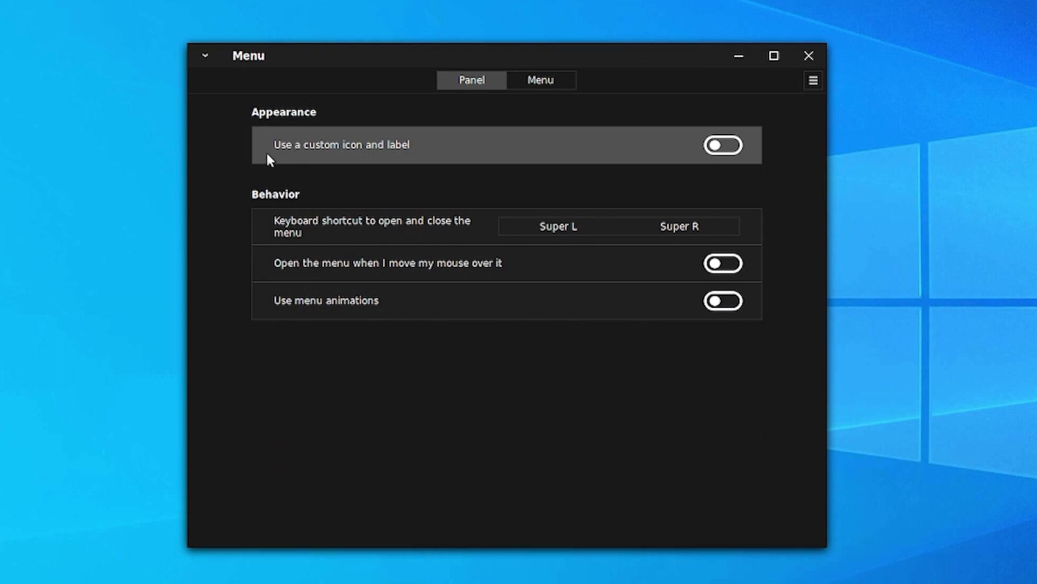
left_click(715, 146)
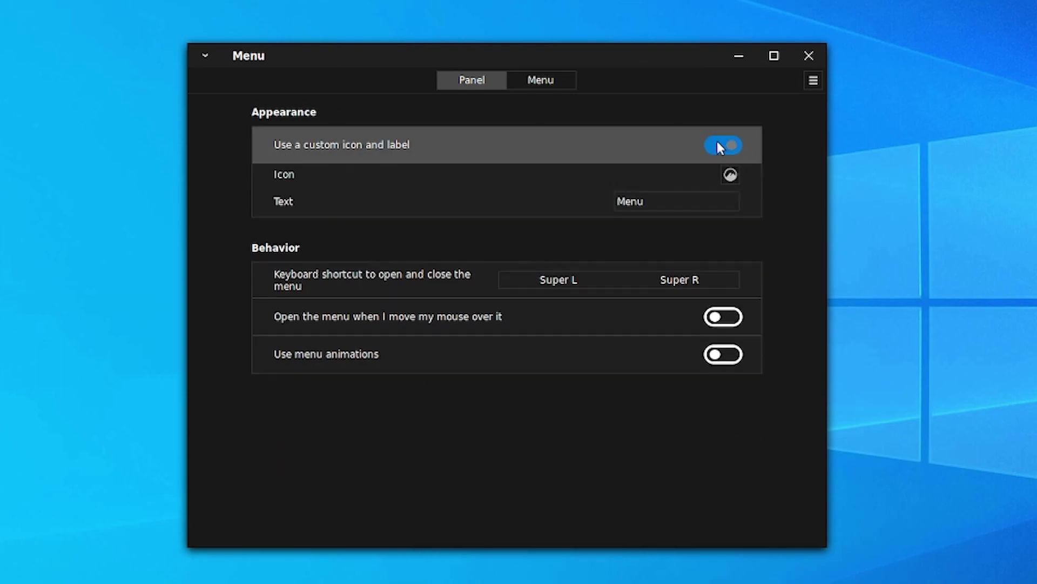
left_click(731, 178)
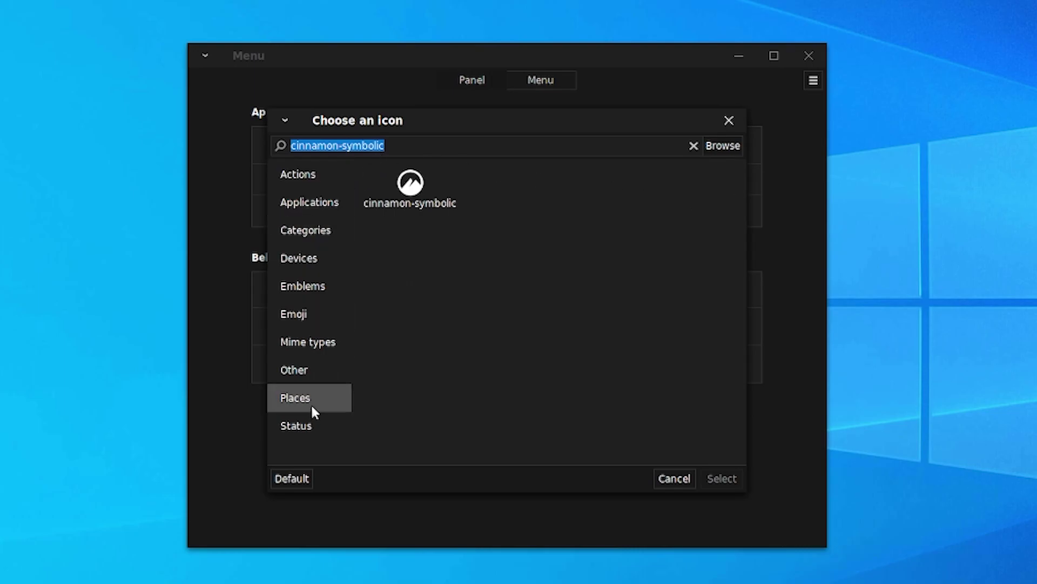
left_click(291, 404)
left_click_drag(737, 206, 718, 295)
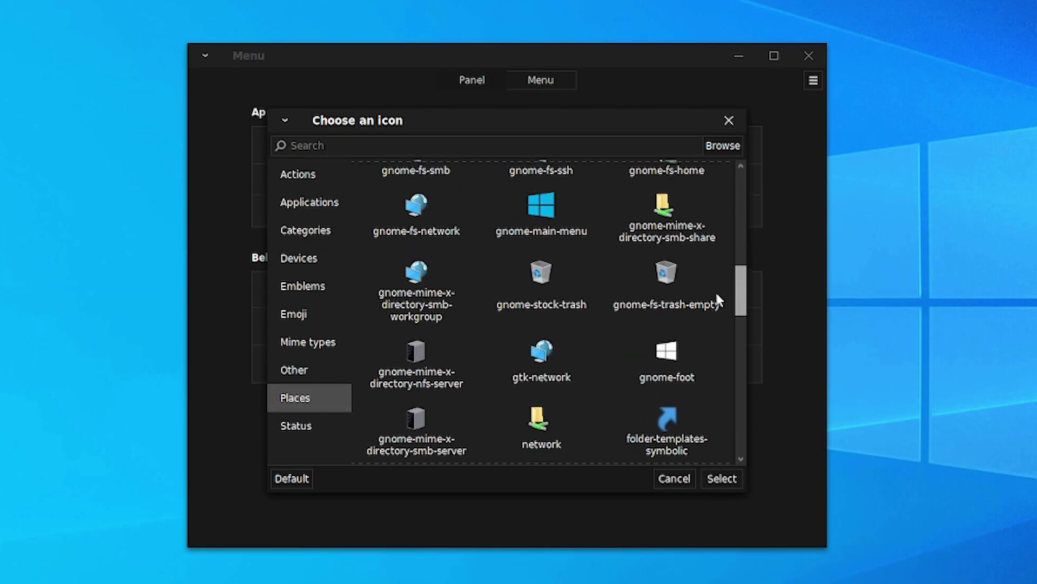
left_click(674, 349)
left_click(724, 478)
Clear the 'Menu' text label and close the menu settings.
left_click_drag(709, 215, 593, 215)
key("BackSpace")
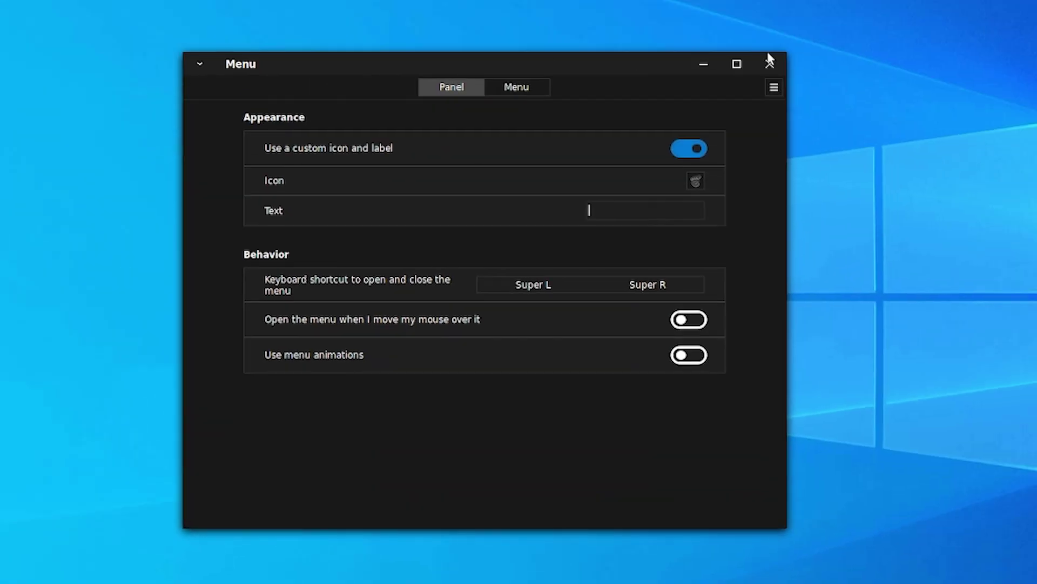
left_click(773, 63)
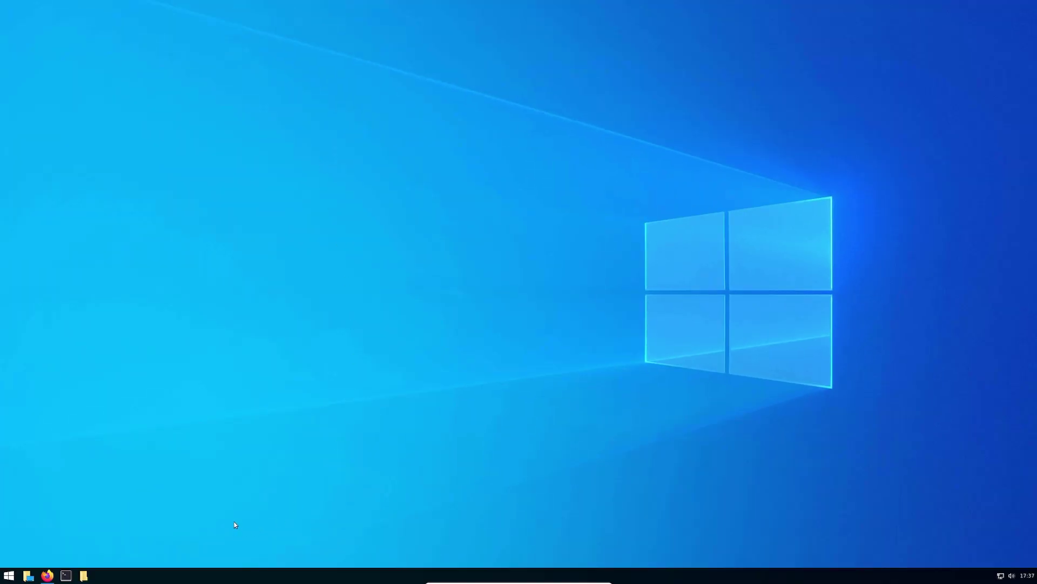
Raise the panel height from 40 to 47 in Panel settings and close the window.
right_click(227, 577)
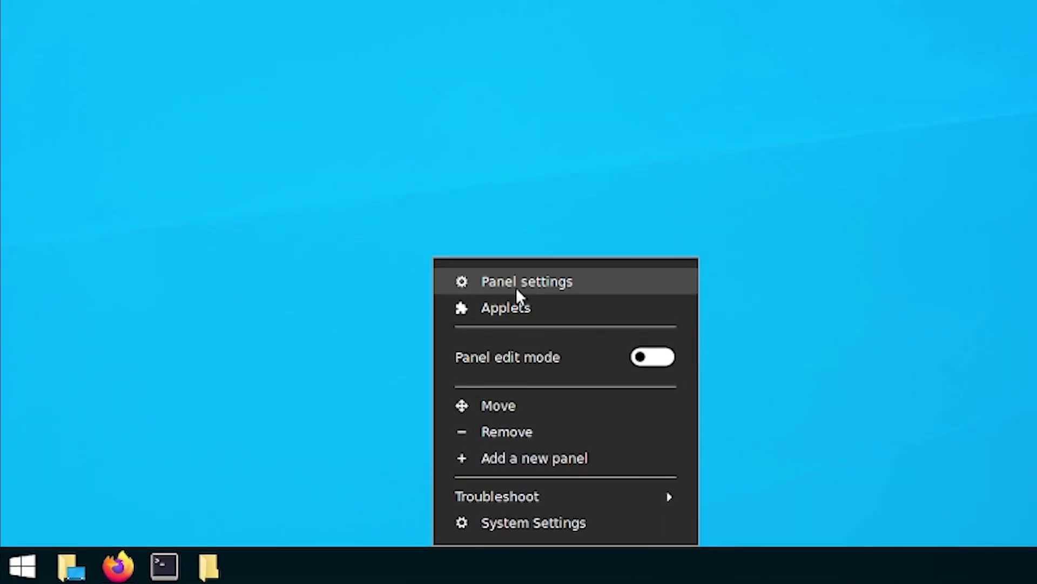
left_click(519, 290)
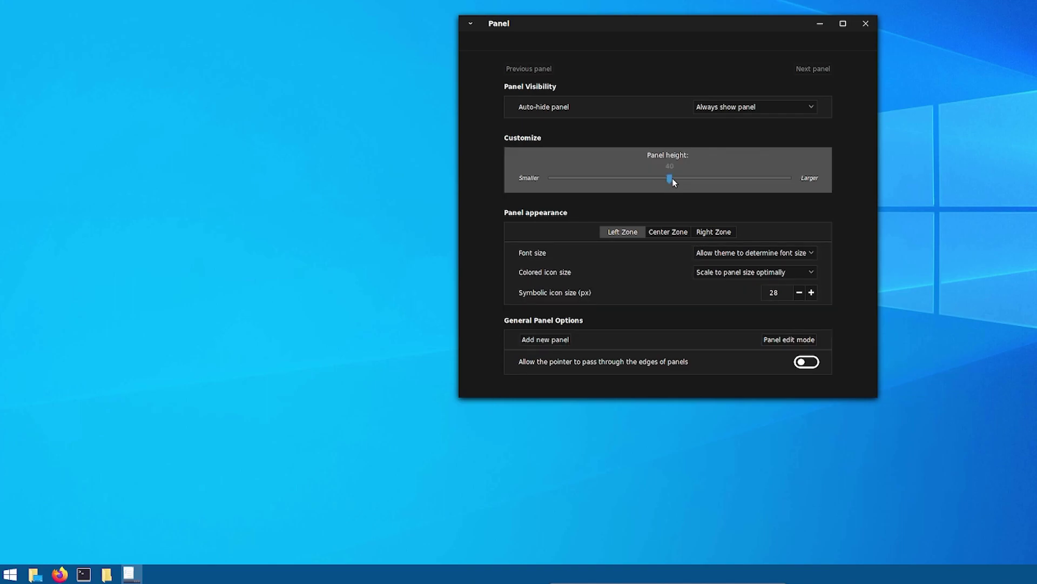
left_click_drag(670, 185, 712, 189)
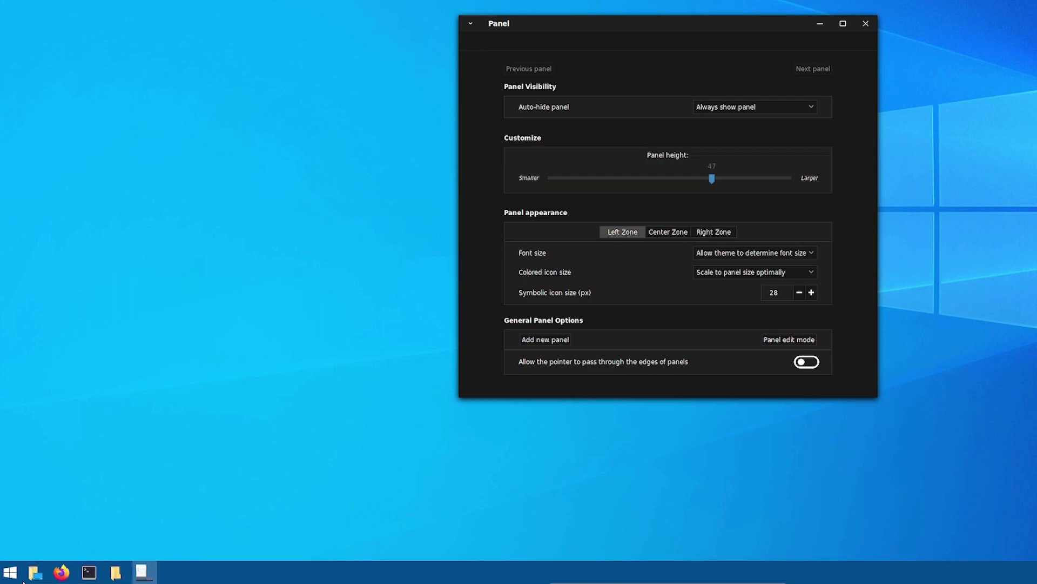
left_click(866, 23)
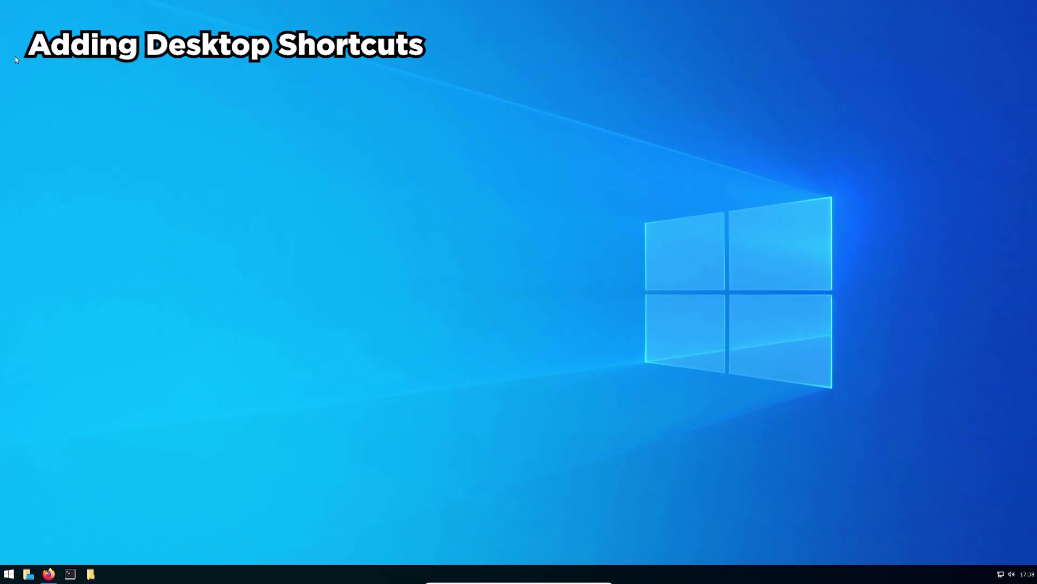
Turn on the Computer, Trash and Home desktop icons in System Settings > Desktop.
left_click_drag(44, 73, 115, 105)
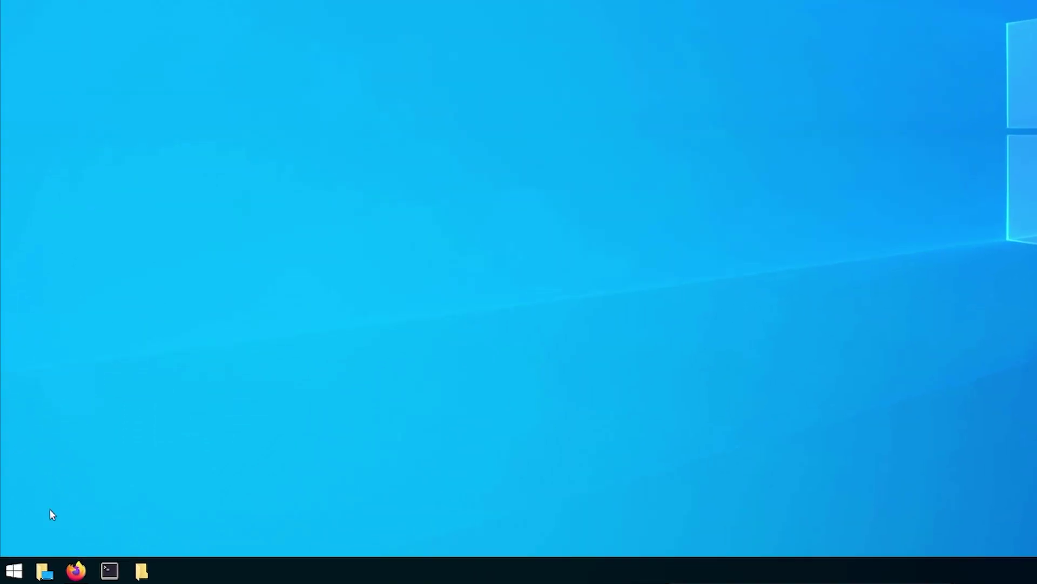
key("super")
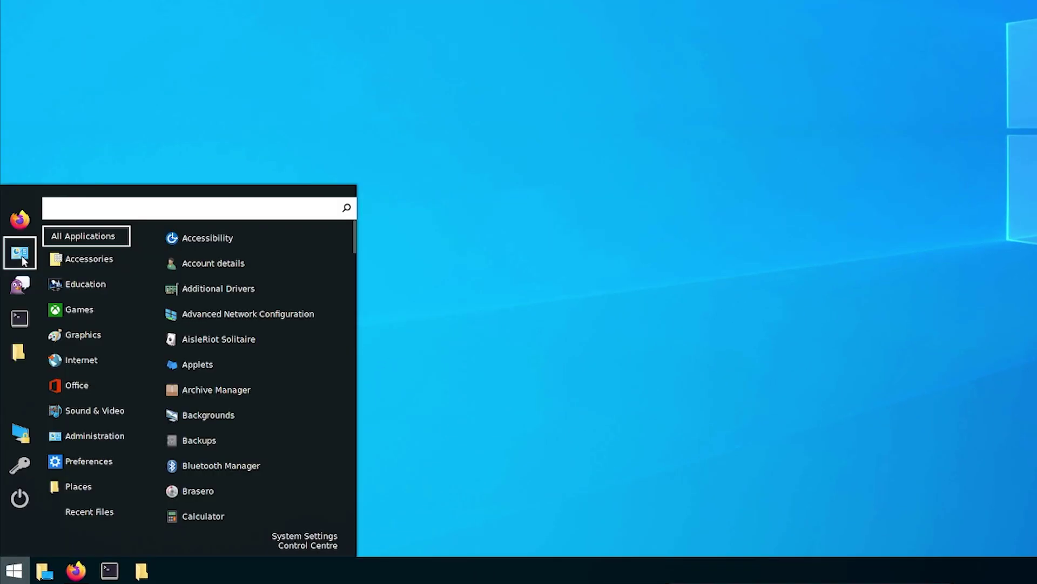
left_click(23, 263)
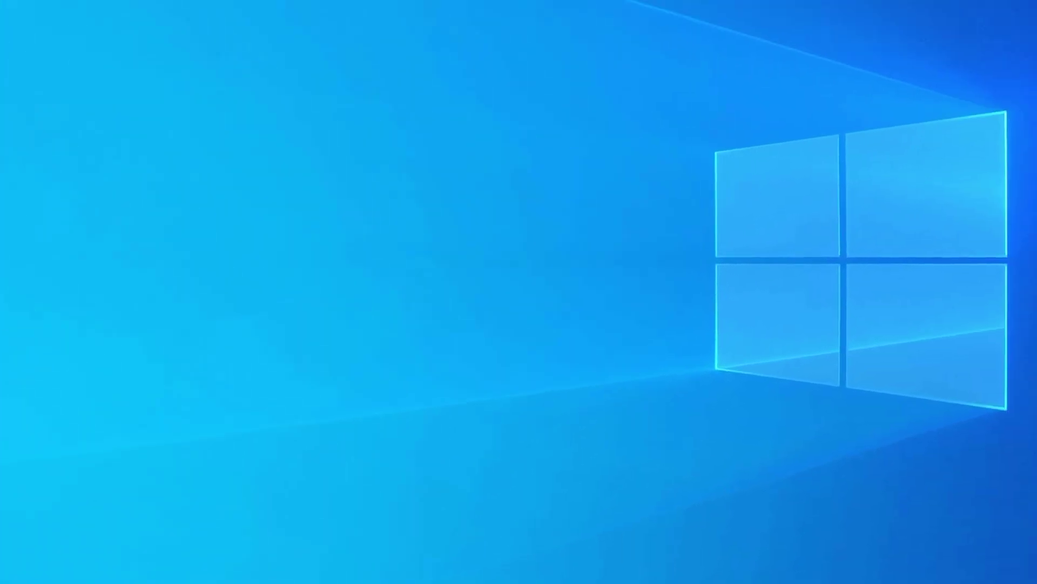
left_click(675, 246)
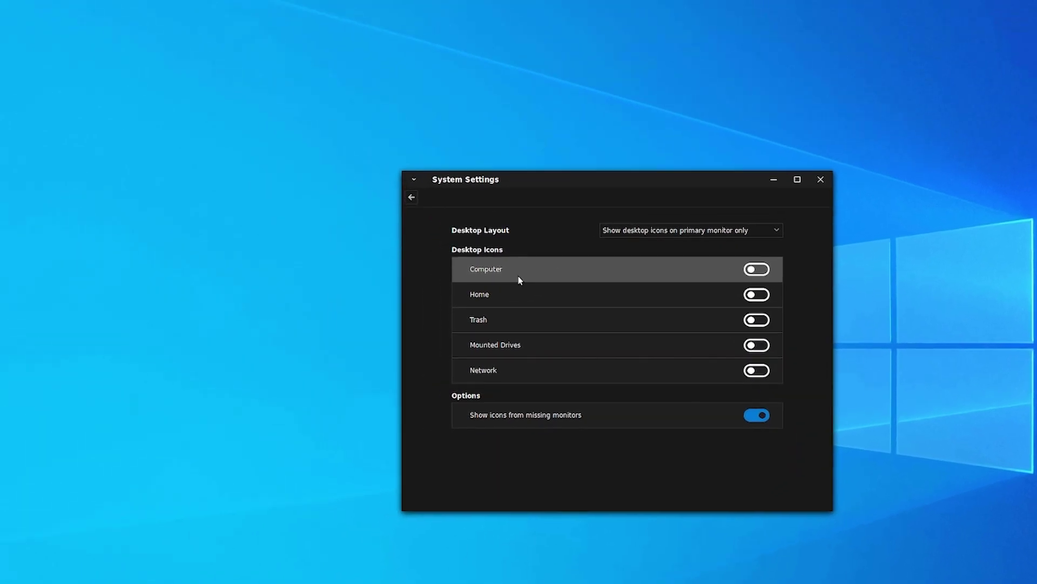
left_click(780, 293)
left_click(779, 340)
left_click(772, 317)
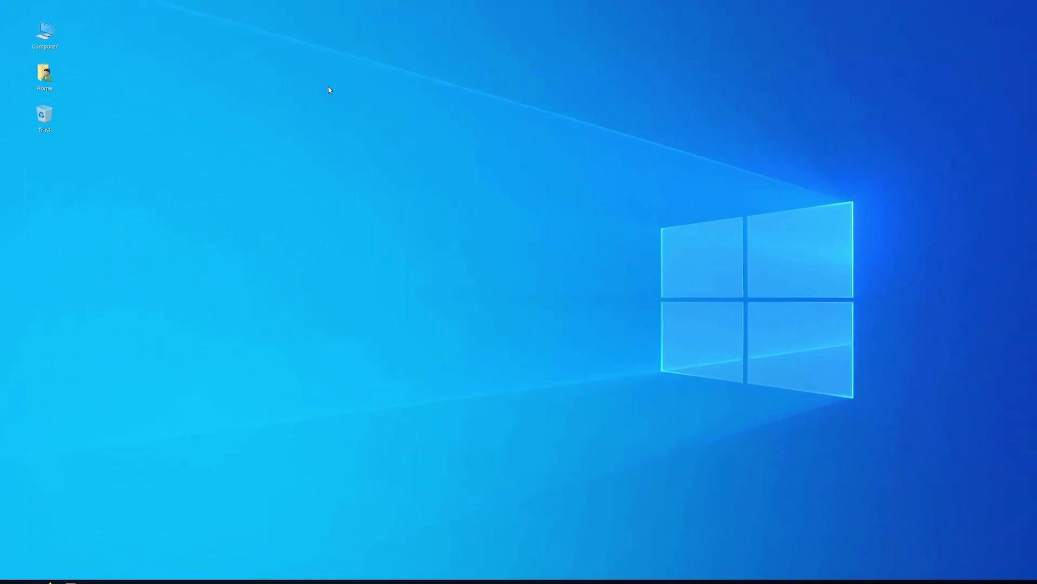
left_click_drag(399, 94, 731, 361)
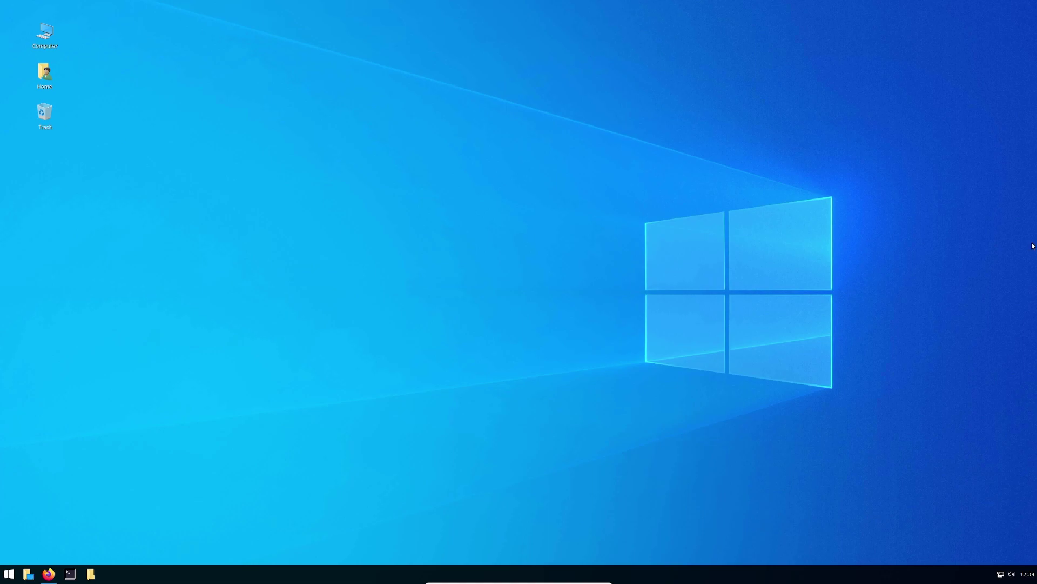
Open the pasted Google Drive link for sounds.zip in a new Firefox tab.
mouse_move(48, 574)
left_click(97, 537)
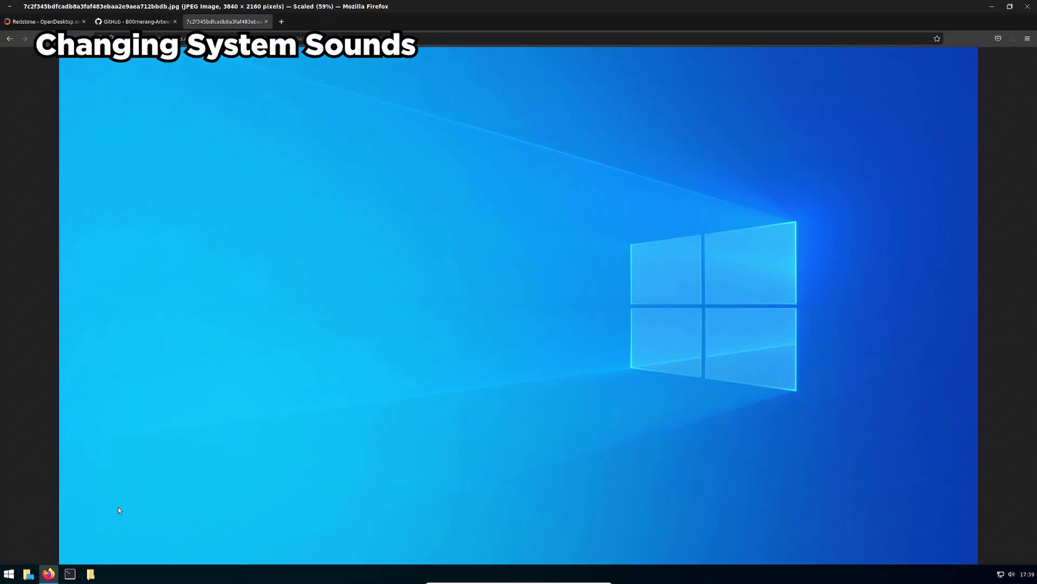
key("ctrl+t")
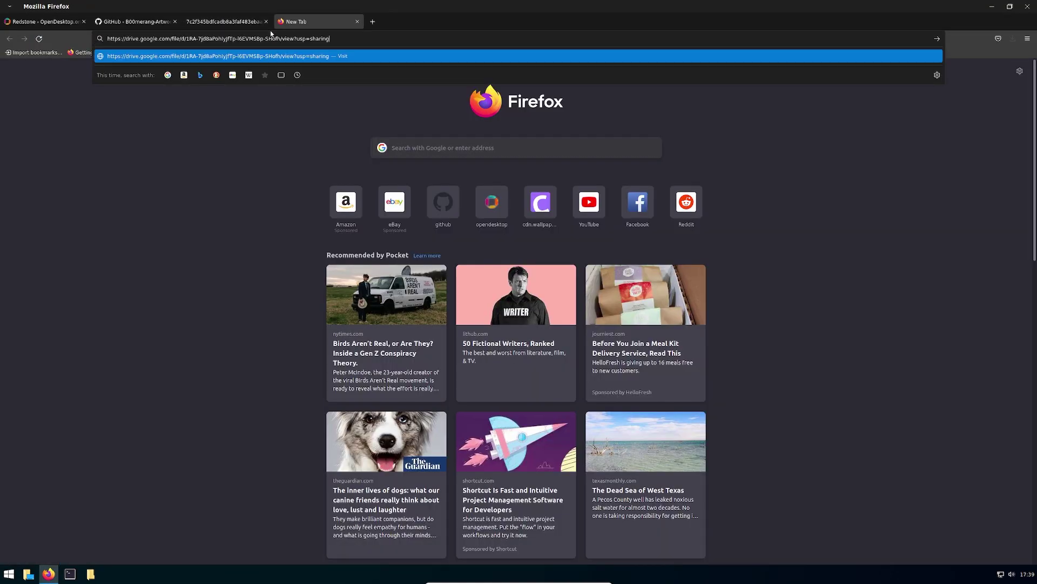
key("Return")
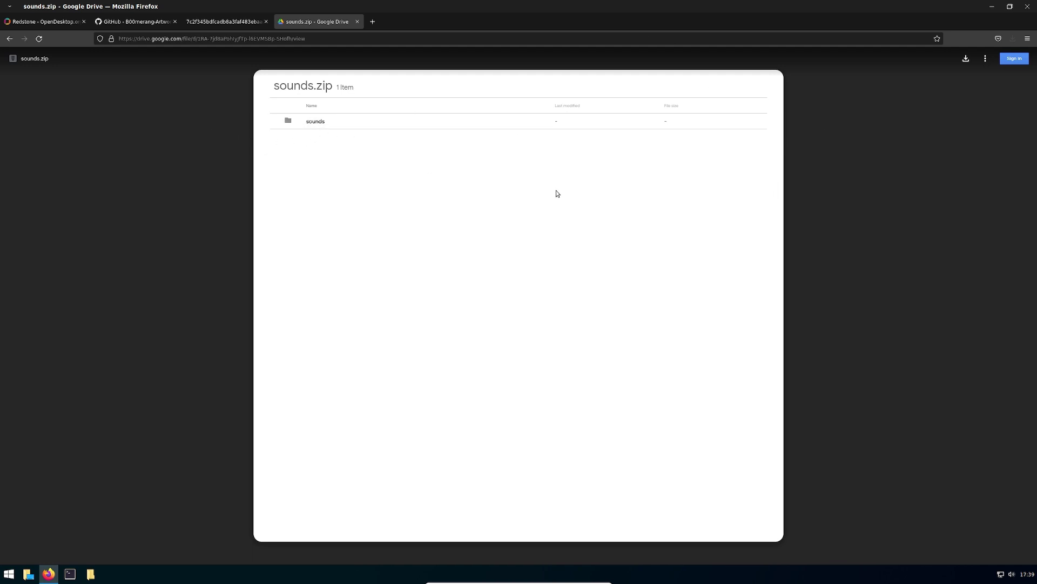
Download sounds.zip (678 KB), then close Firefox with all its tabs.
left_click(965, 59)
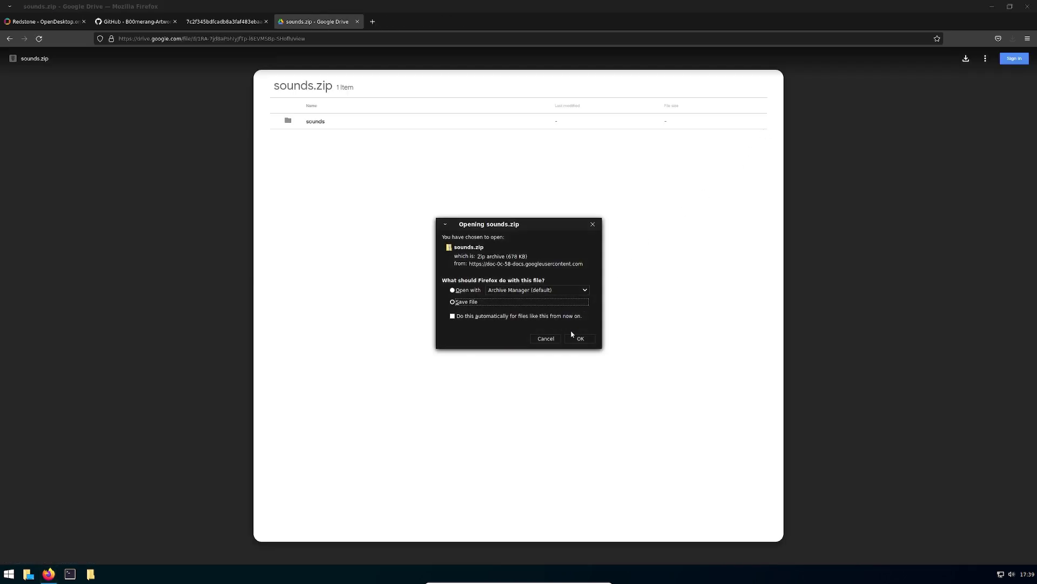
left_click(576, 338)
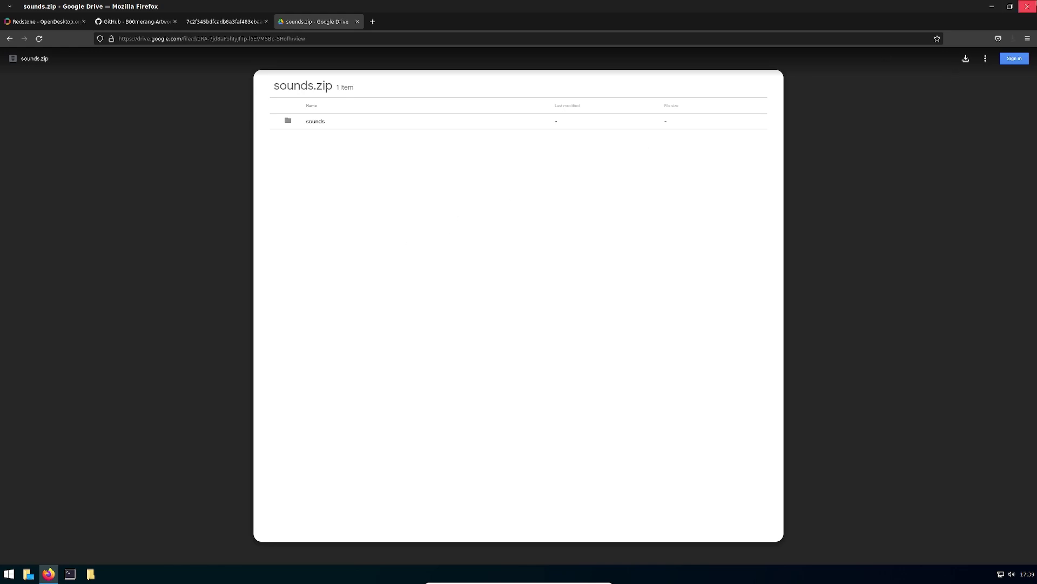
left_click(1027, 6)
left_click(575, 97)
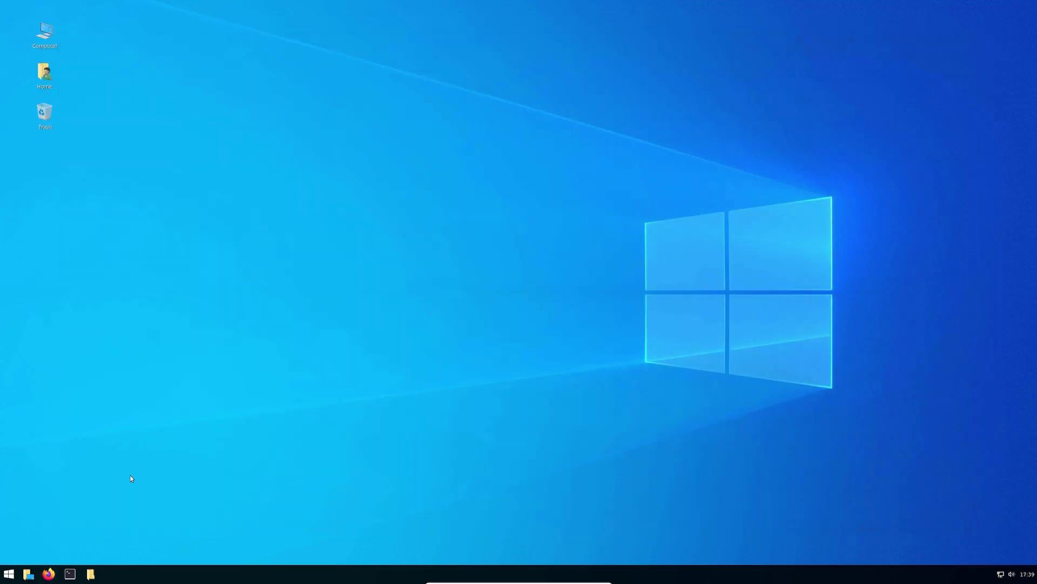
Extract sounds.zip in the Downloads folder.
left_click(91, 574)
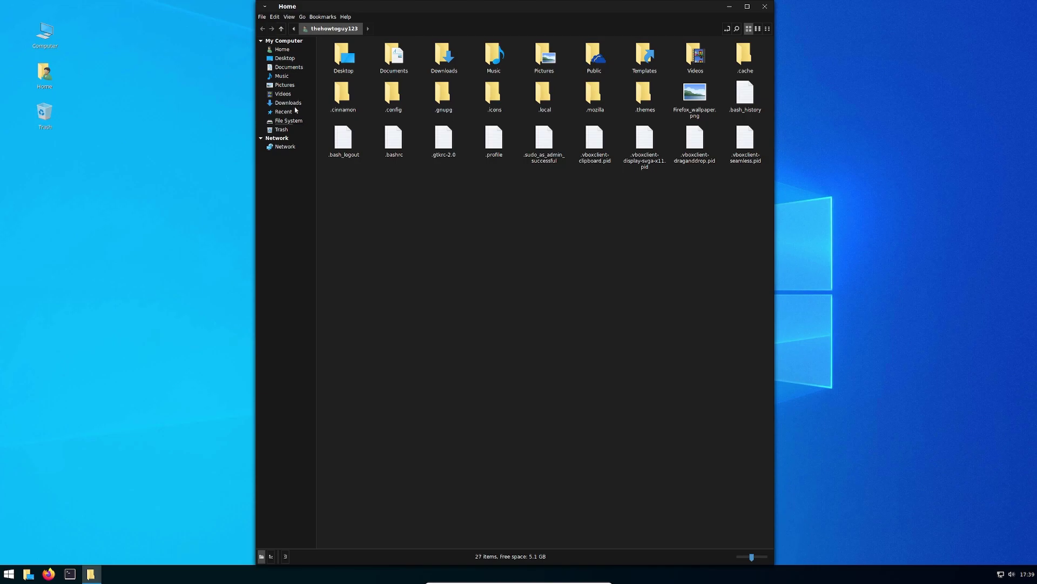
left_click(295, 103)
right_click(339, 50)
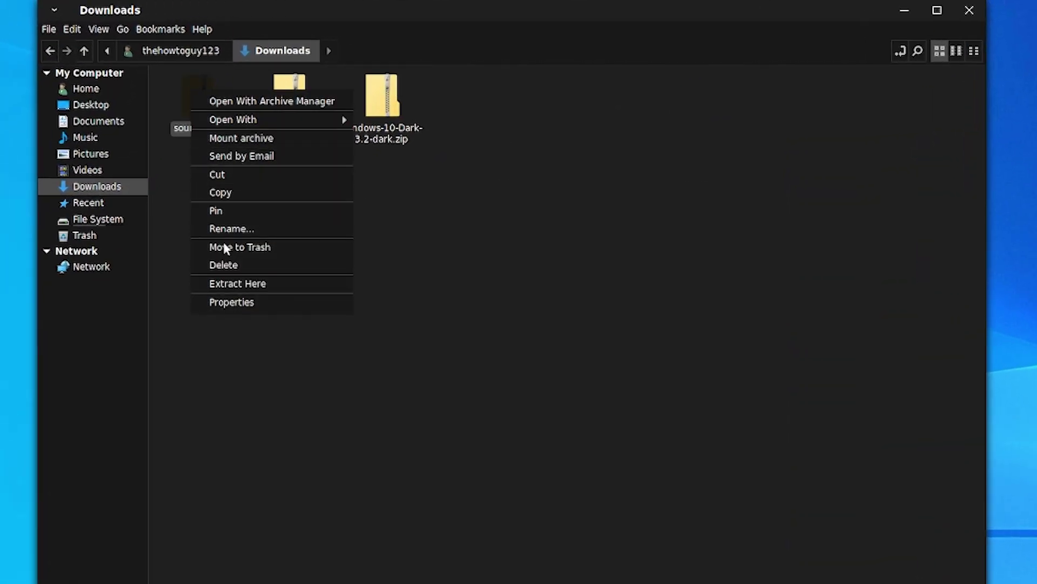
left_click(263, 283)
Cut the extracted sounds folder and create a hidden .sounds folder in Home.
left_click(196, 103)
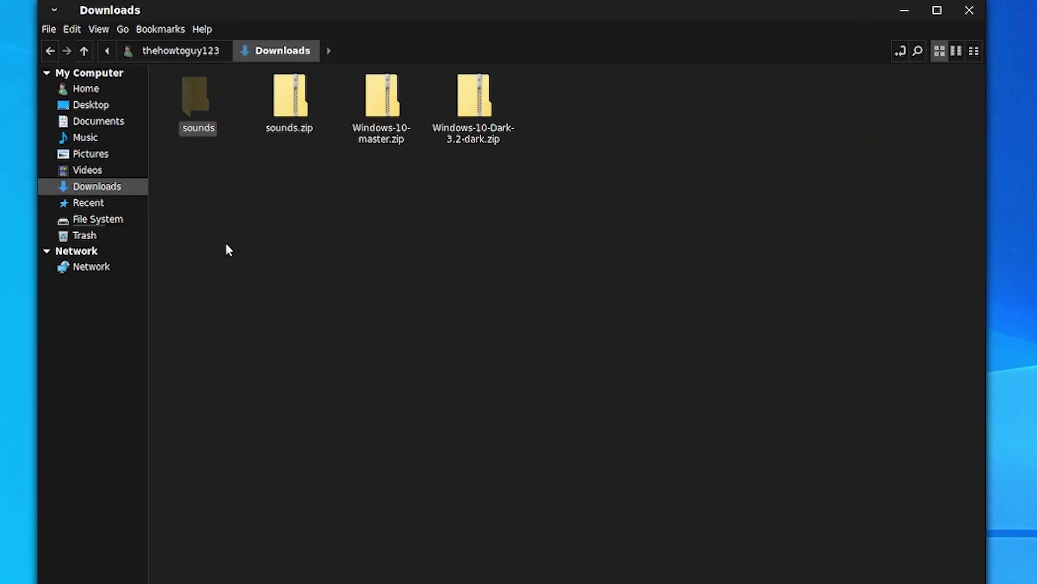
right_click(204, 114)
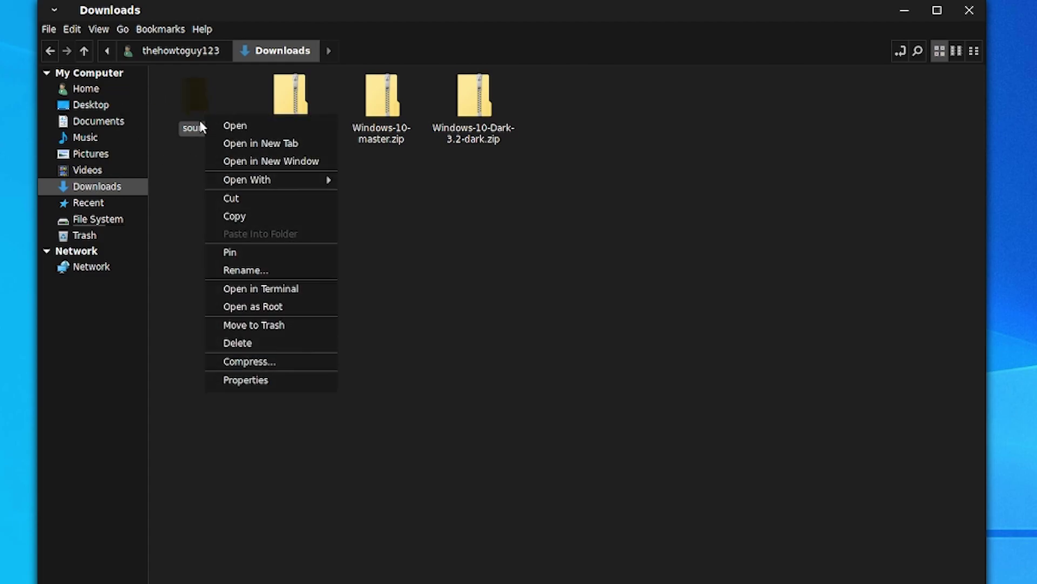
left_click(233, 198)
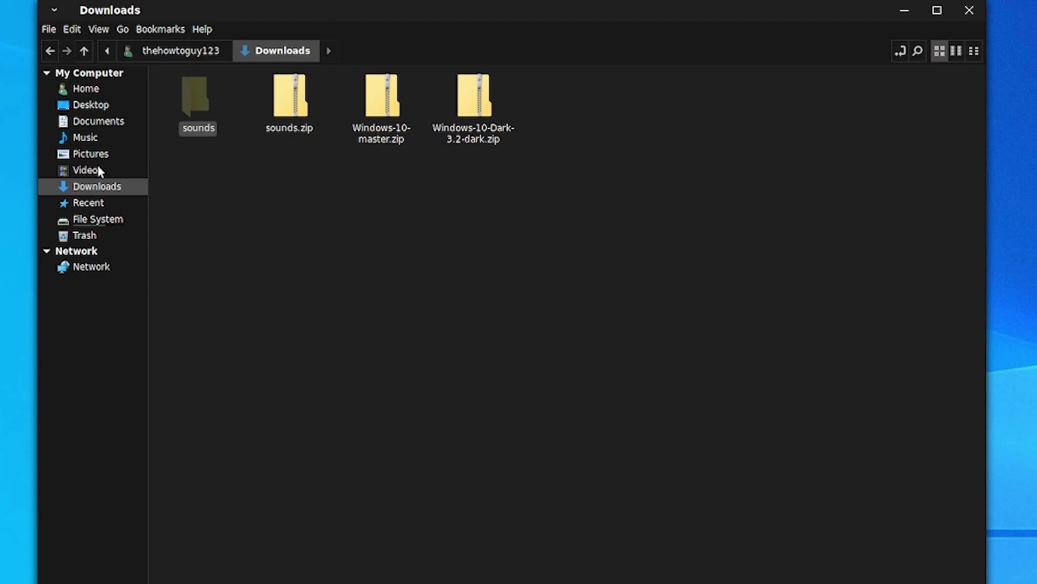
left_click(99, 88)
right_click(431, 441)
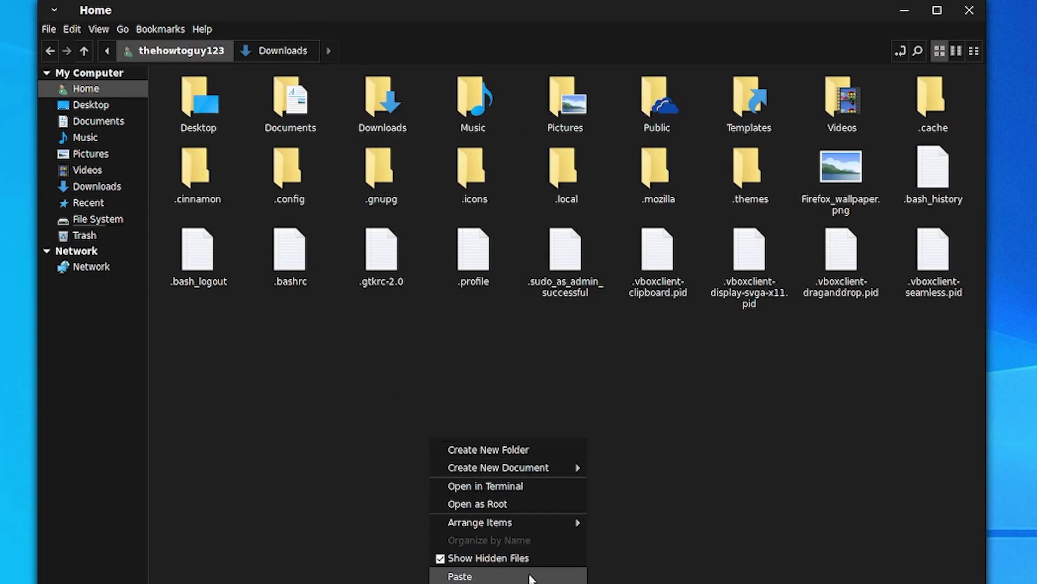
left_click(509, 453)
key("BackSpace")
type("sounds")
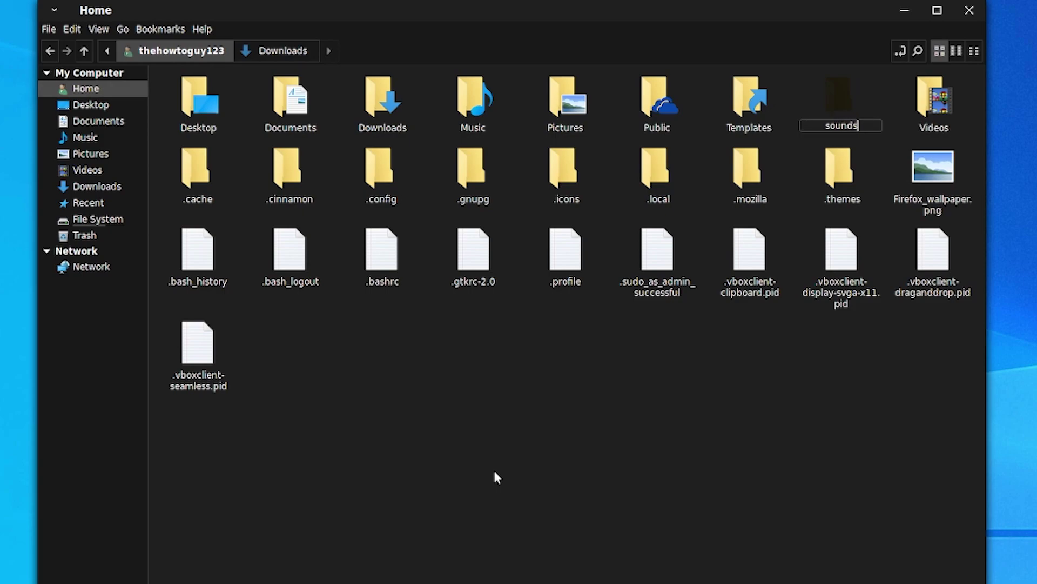
key("Return")
key("Return")
Paste the sounds folder into .sounds, rename it 'Windows 10 Sounds', and close Nemo.
right_click(377, 171)
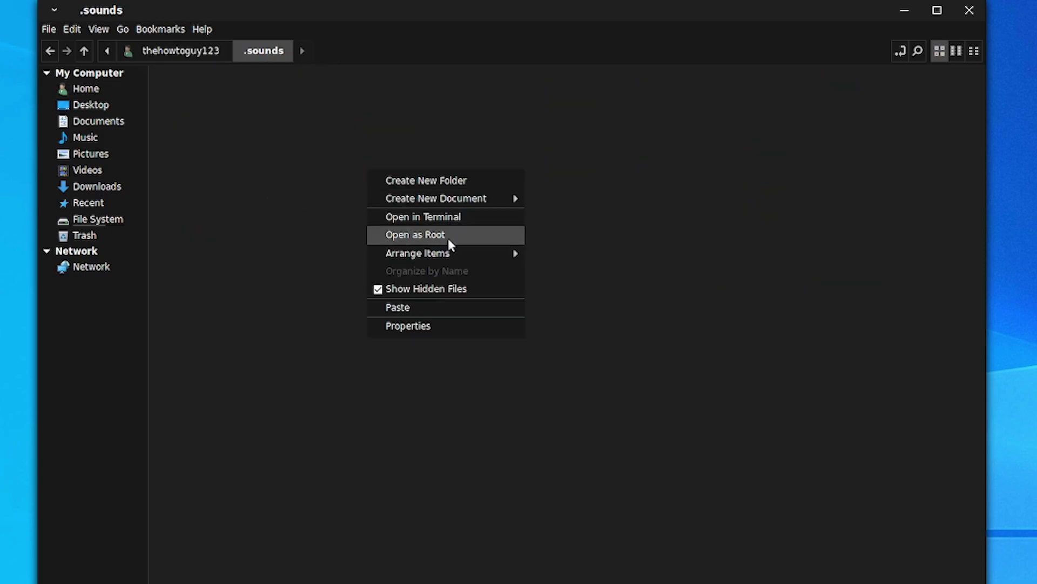
left_click(428, 308)
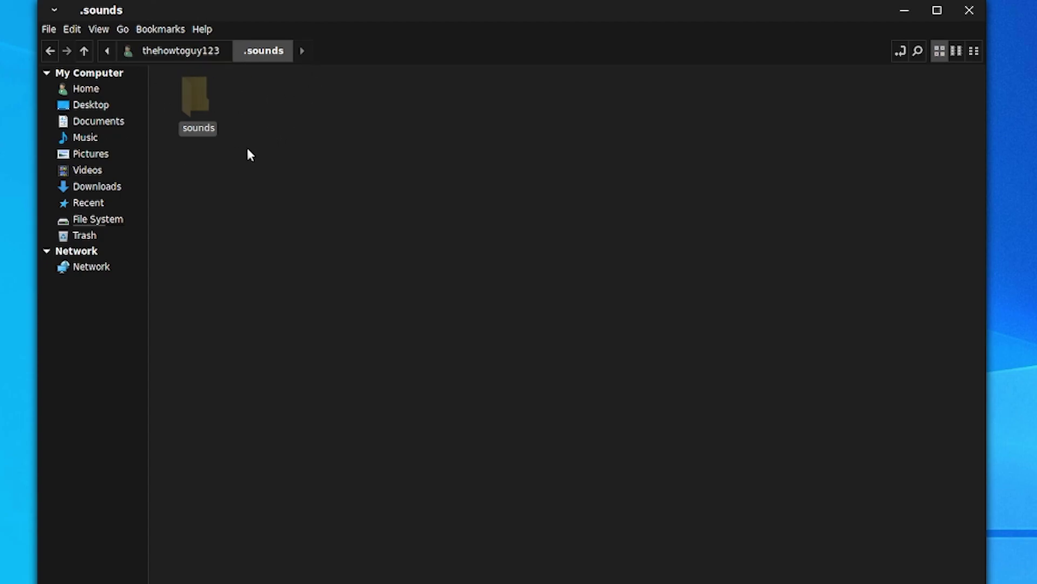
key("F2")
type("Windows 10 Sounds")
key("Return")
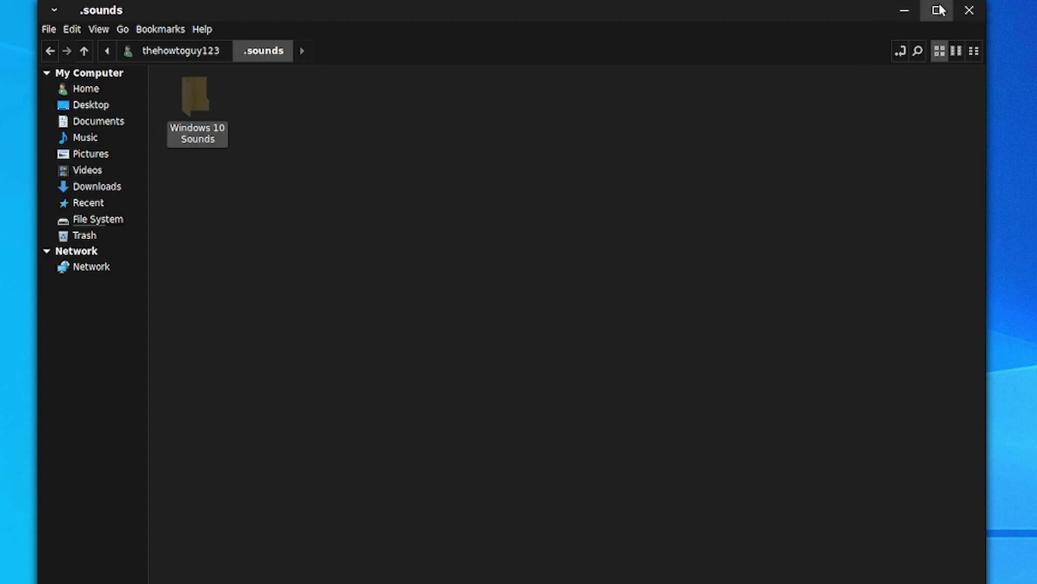
left_click(969, 10)
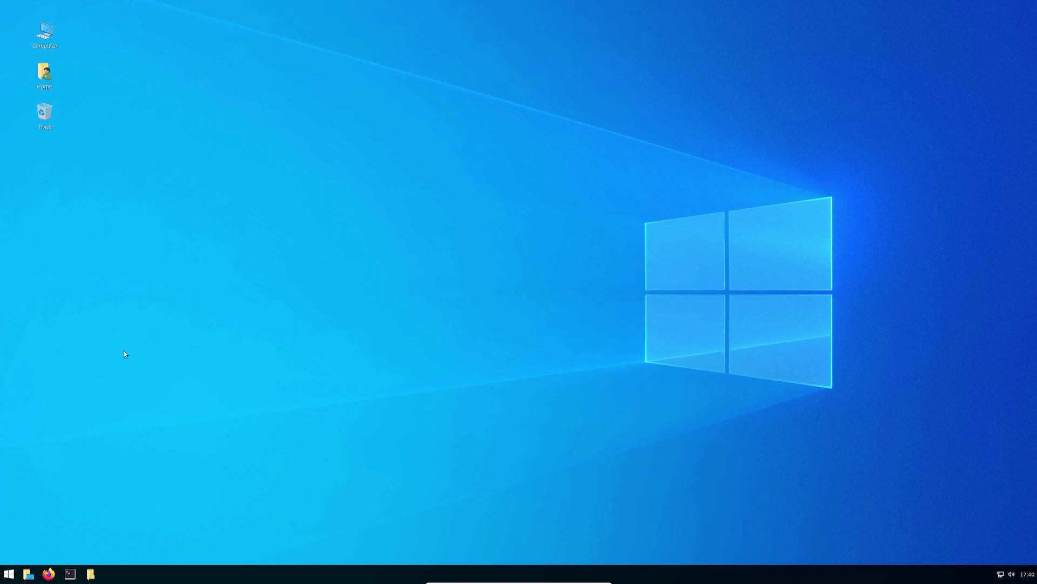
Switch on the Starting Cinnamon sound in System Settings > Sound > Sounds.
key("super")
left_click(18, 372)
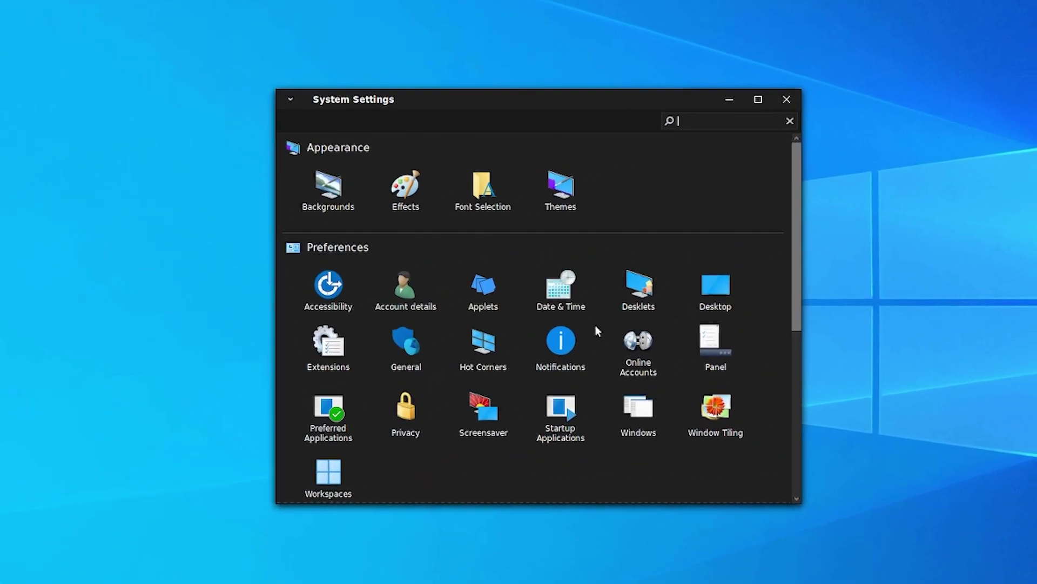
scroll(735, 238, "down", 5)
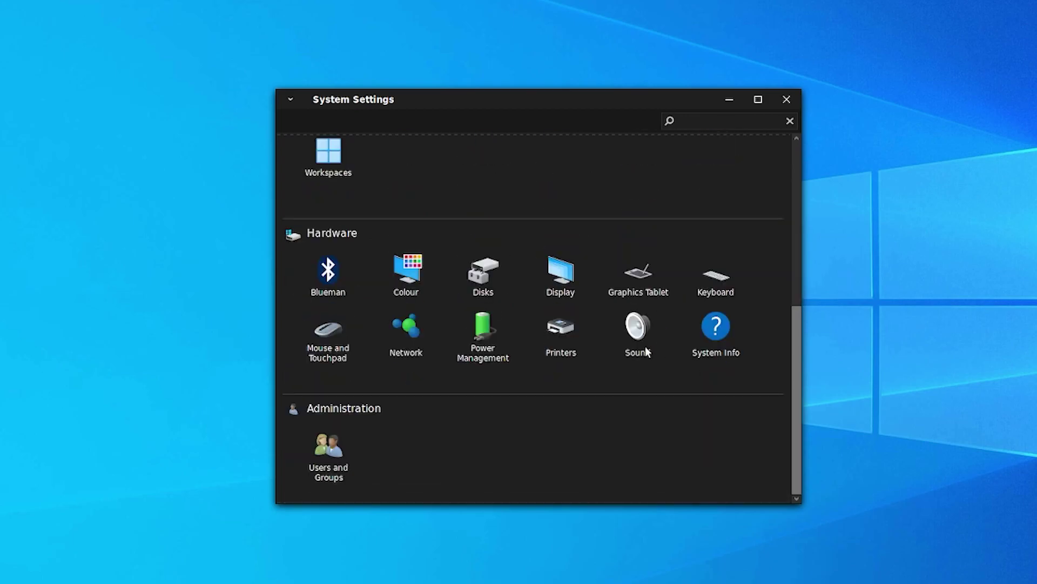
left_click(639, 341)
left_click(550, 90)
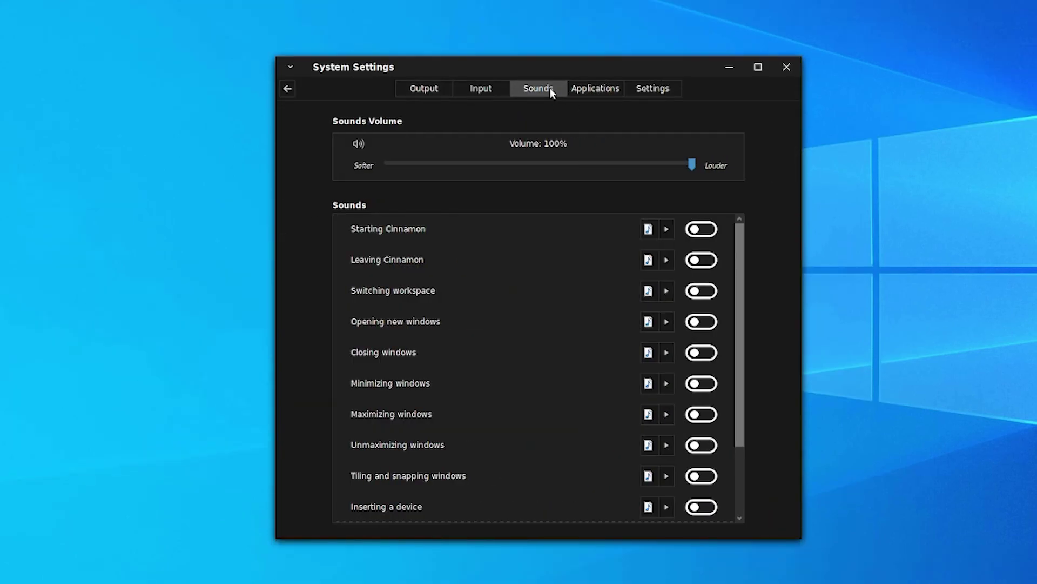
left_click(715, 231)
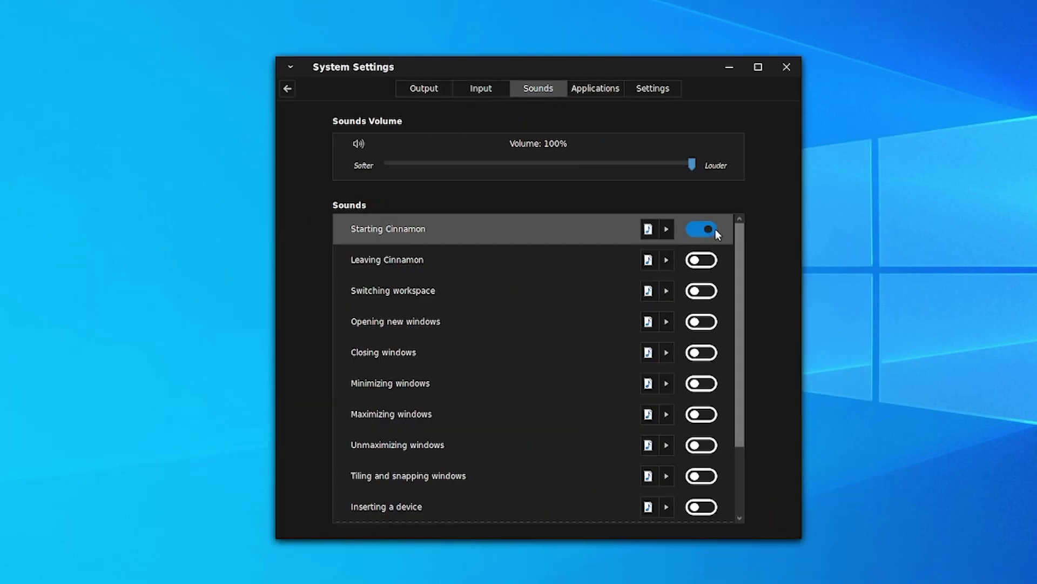
Choose Logon.wav from the hidden .sounds/Windows 10 Sounds folder for Starting Cinnamon.
left_click(648, 229)
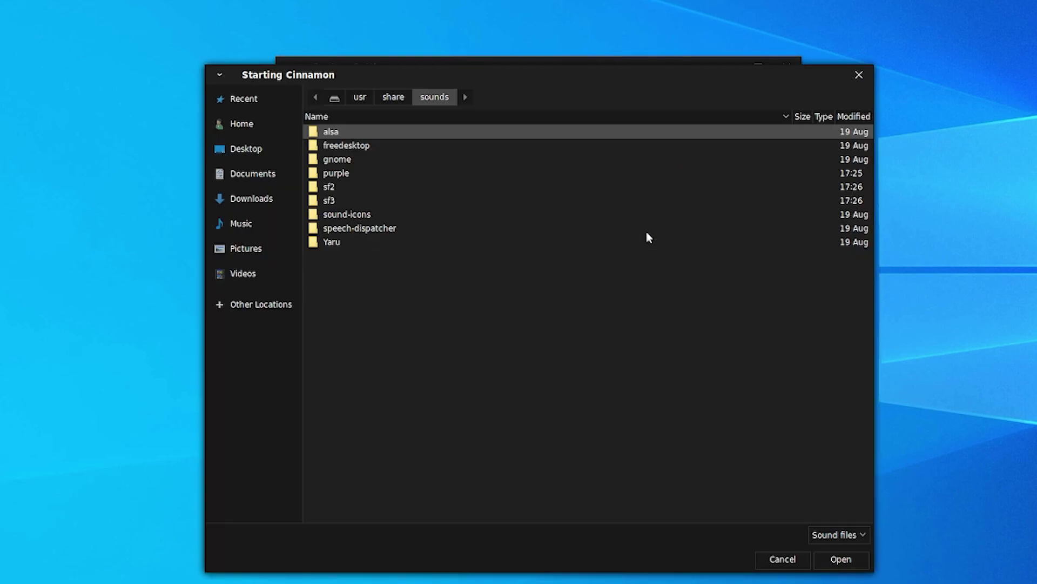
left_click(240, 149)
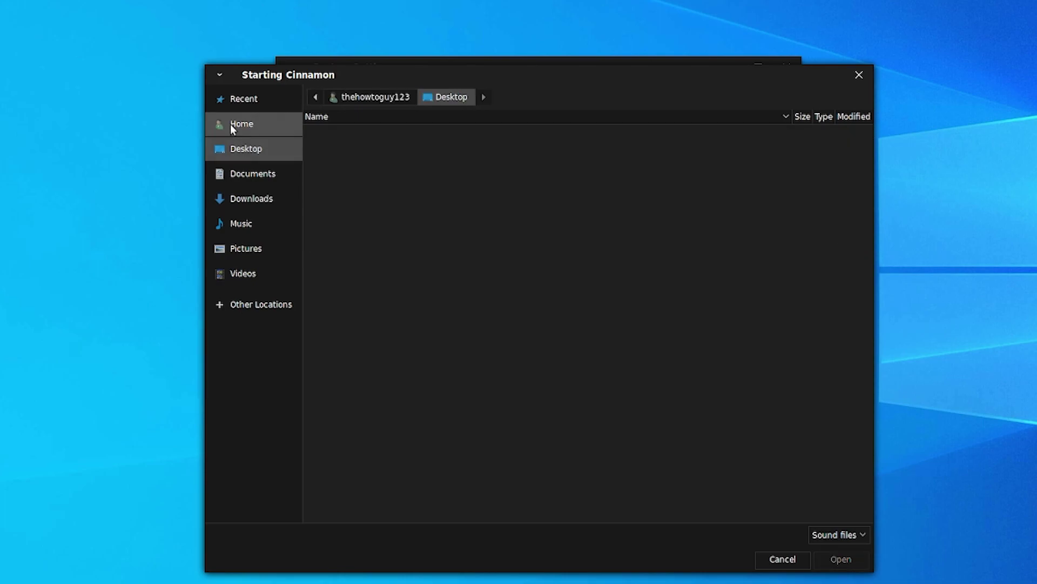
left_click(230, 124)
right_click(536, 139)
left_click(583, 208)
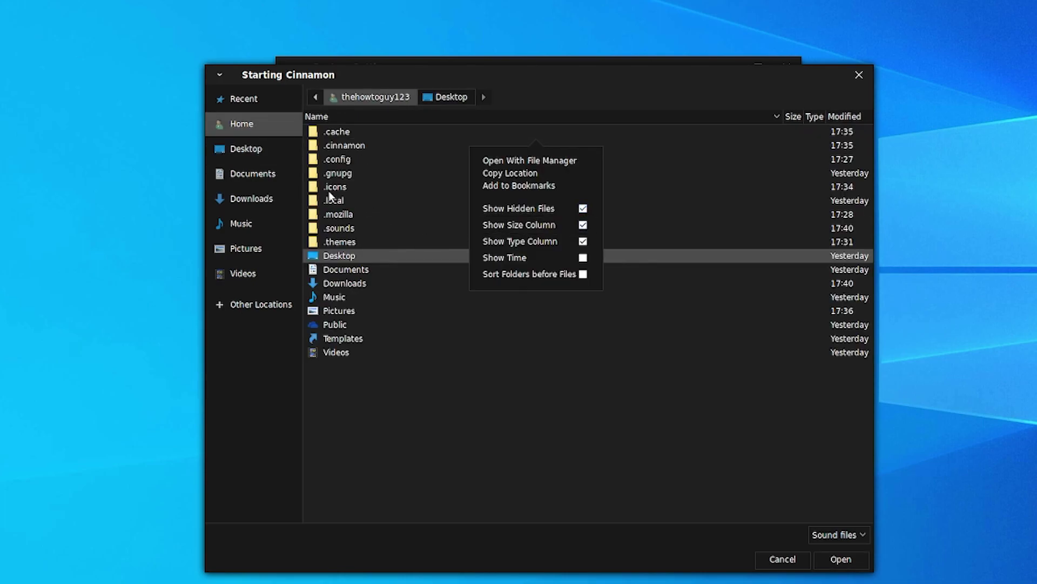
left_click(349, 228)
double_click(351, 229)
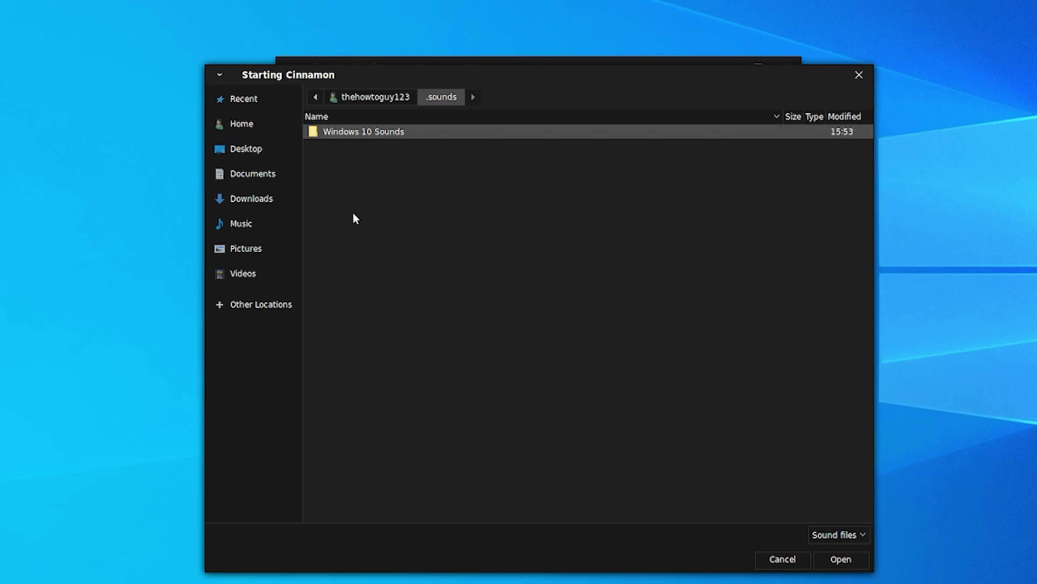
double_click(358, 132)
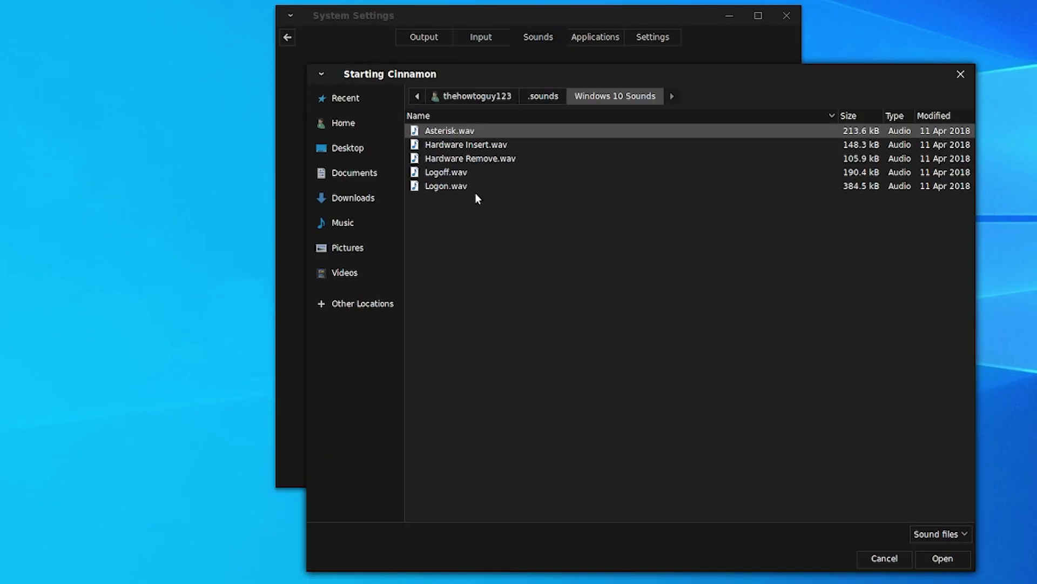
left_click(447, 185)
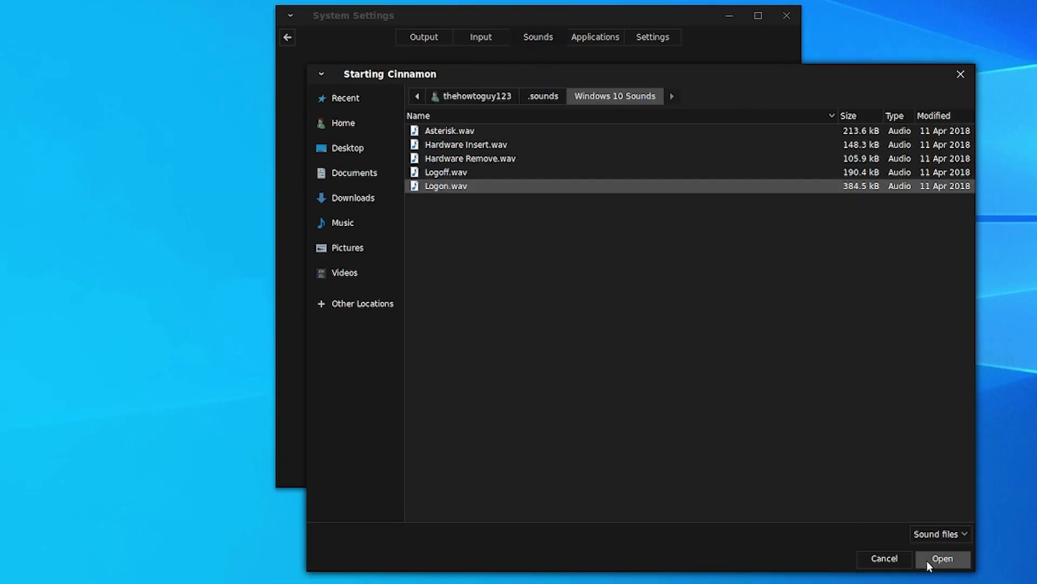
left_click(943, 558)
Set the sounds volume slider to 75%.
left_click(482, 128)
left_click(622, 128)
left_click_drag(620, 181, 613, 173)
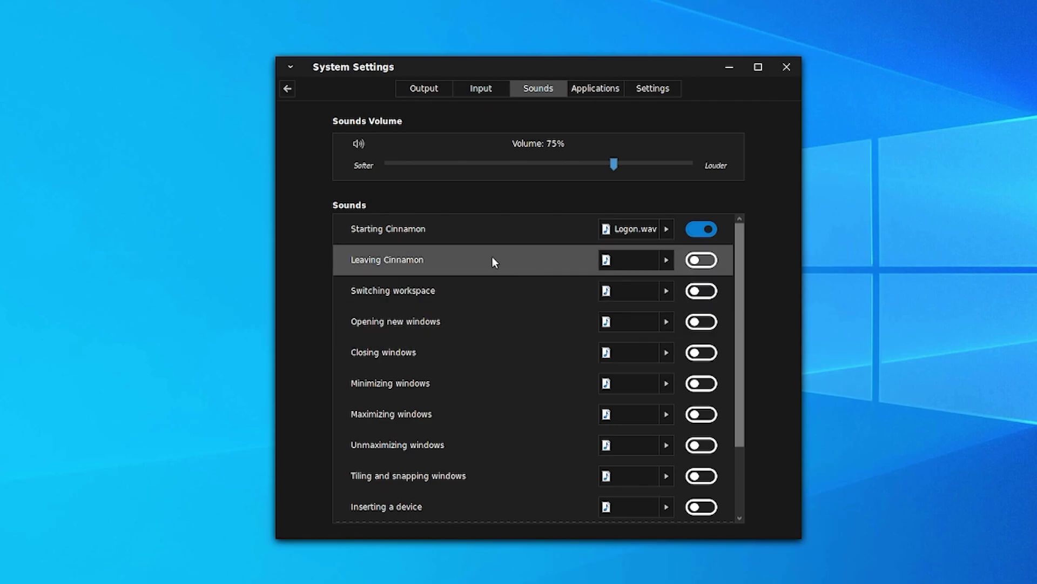
Assign Logoff.wav to the Leaving Cinnamon sound.
left_click(627, 263)
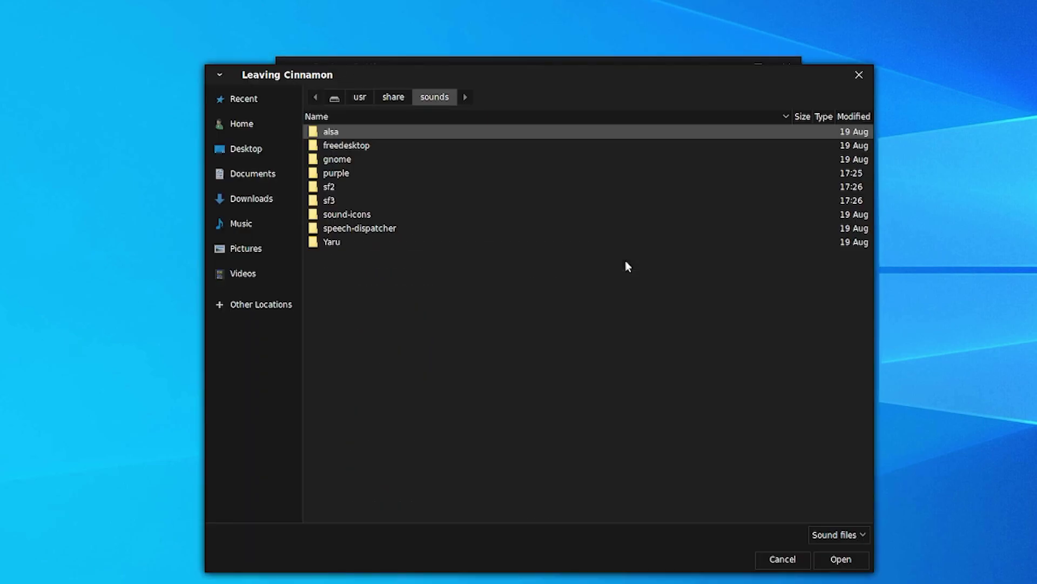
left_click(246, 124)
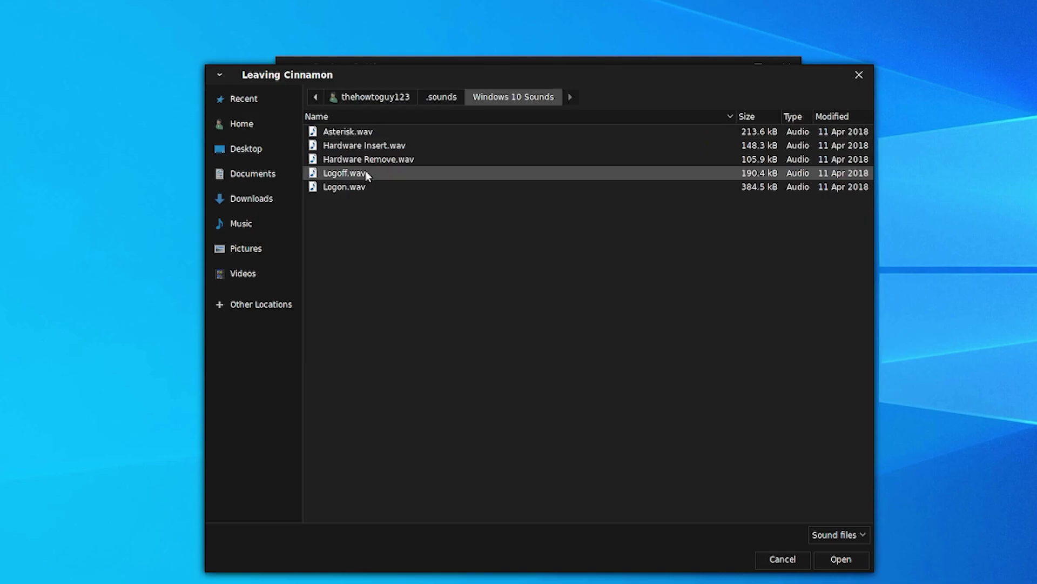
double_click(361, 172)
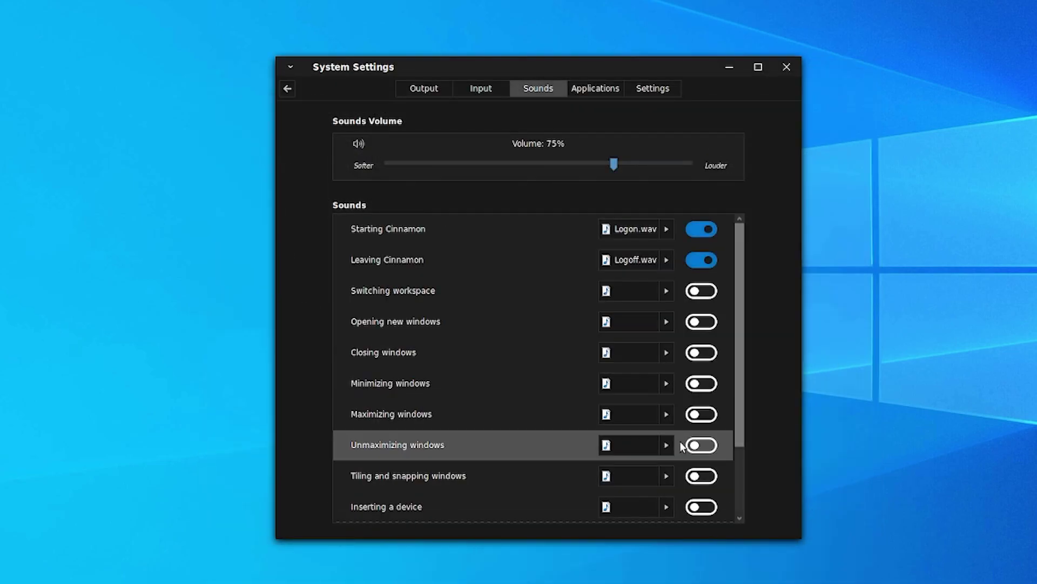
scroll(542, 371, "down", 1)
scroll(536, 385, "down", 2)
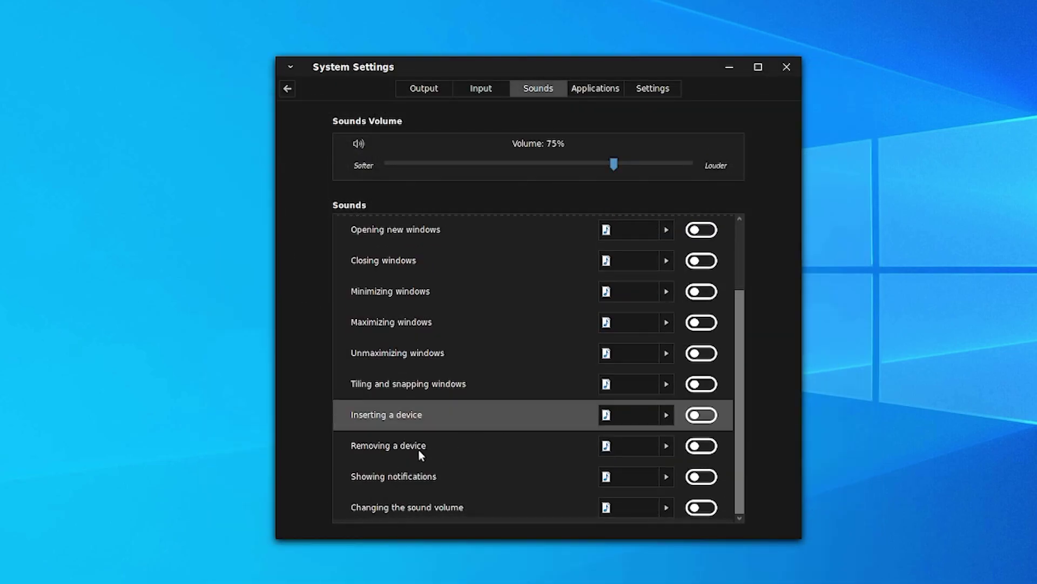
Assign Hardware Insert.wav, Hardware Remove.wav (enabled) and Asterisk.wav to device and notification events.
left_click(661, 420)
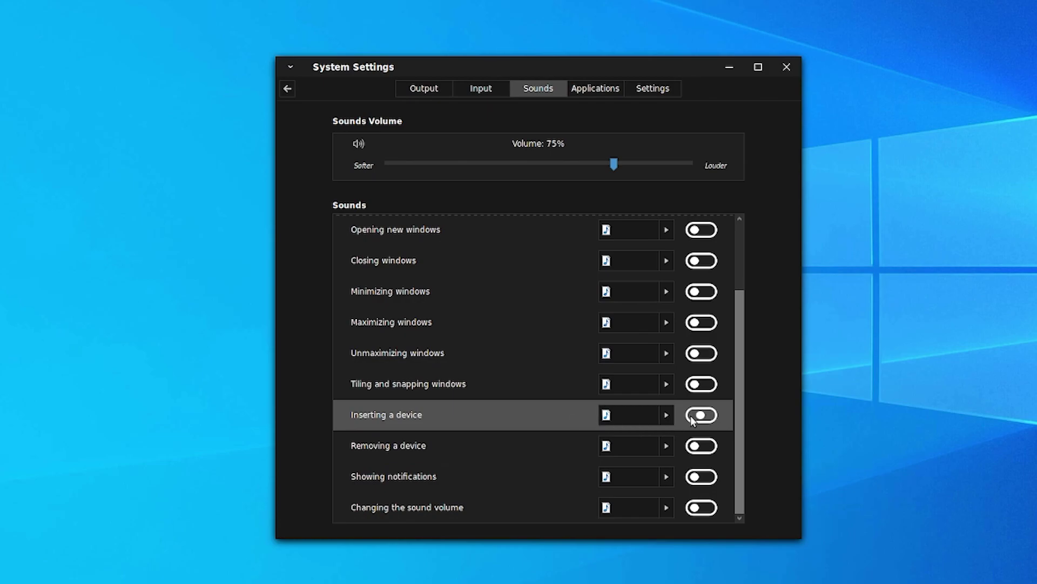
double_click(371, 142)
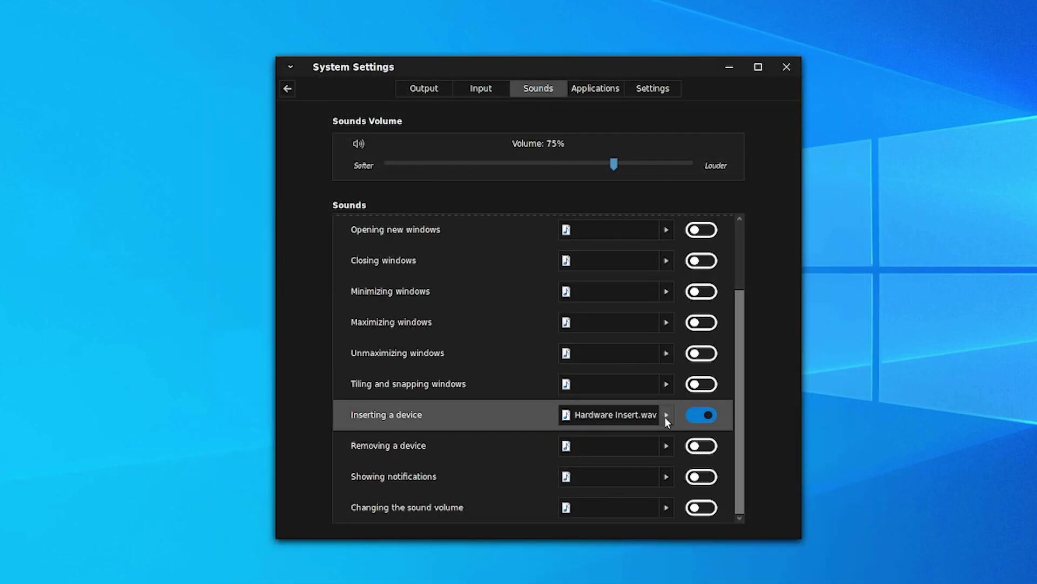
left_click(630, 449)
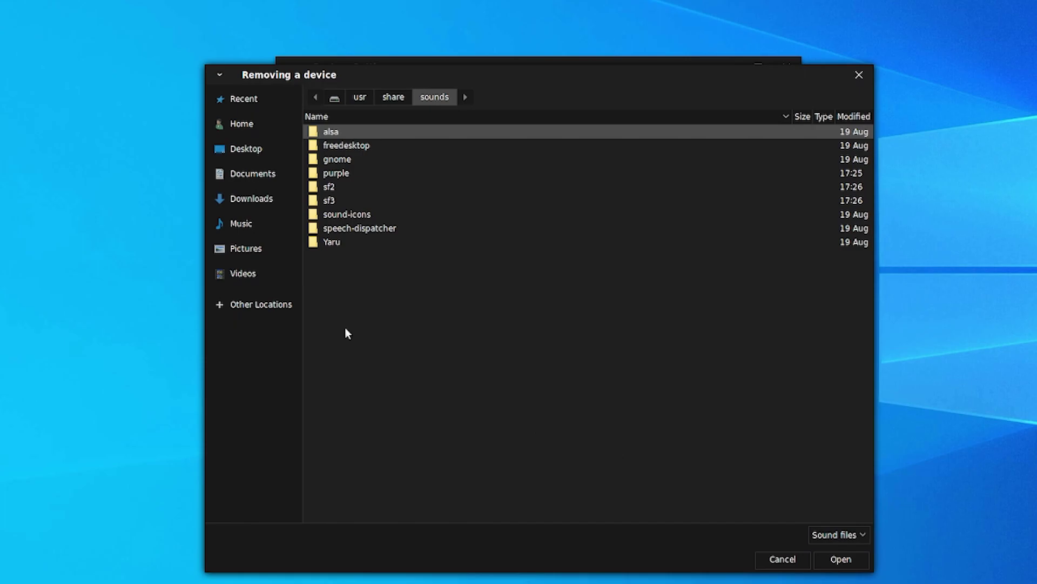
left_click(238, 146)
double_click(358, 158)
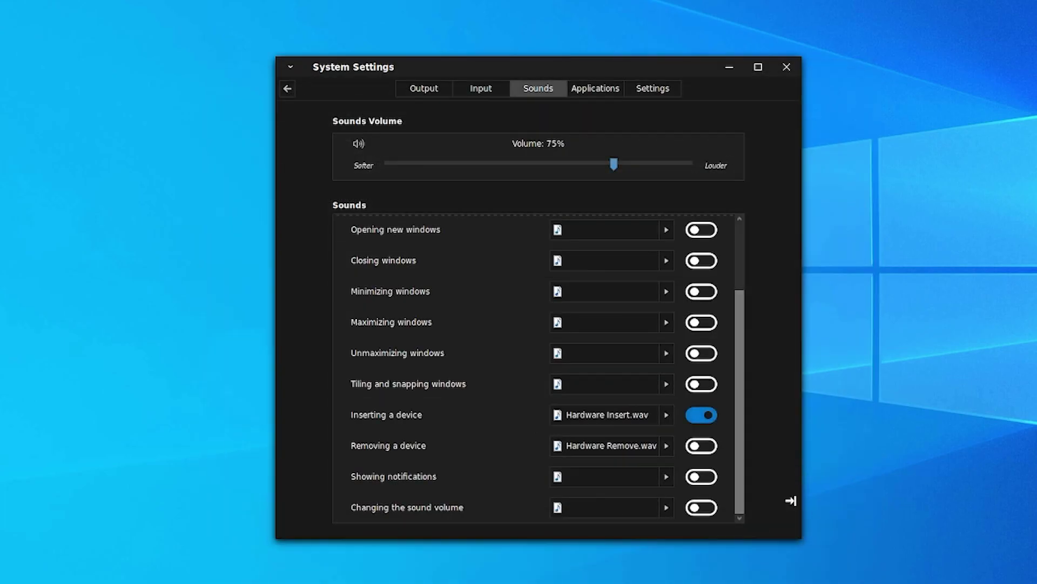
left_click(701, 446)
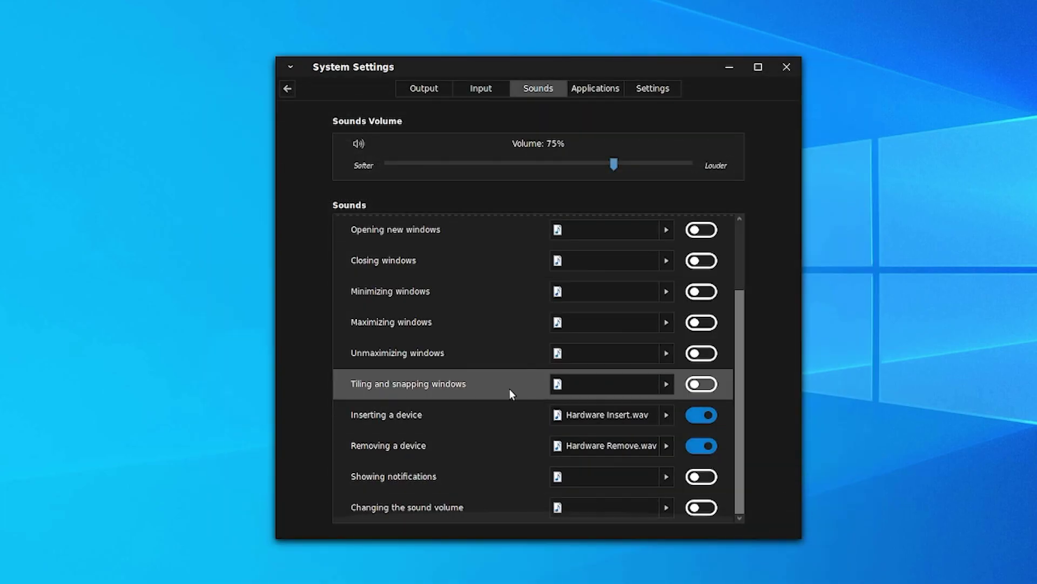
left_click(606, 477)
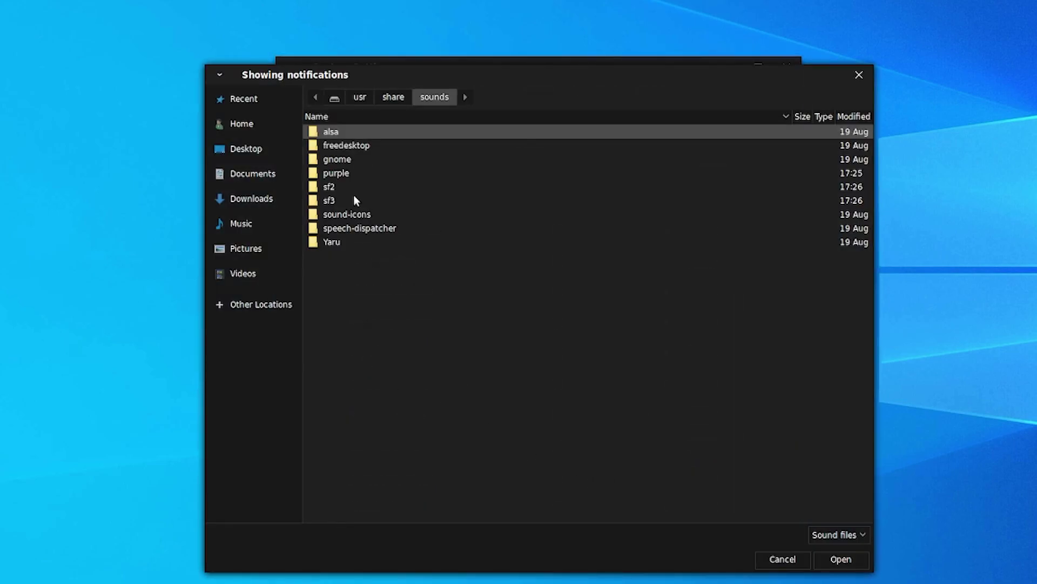
double_click(351, 132)
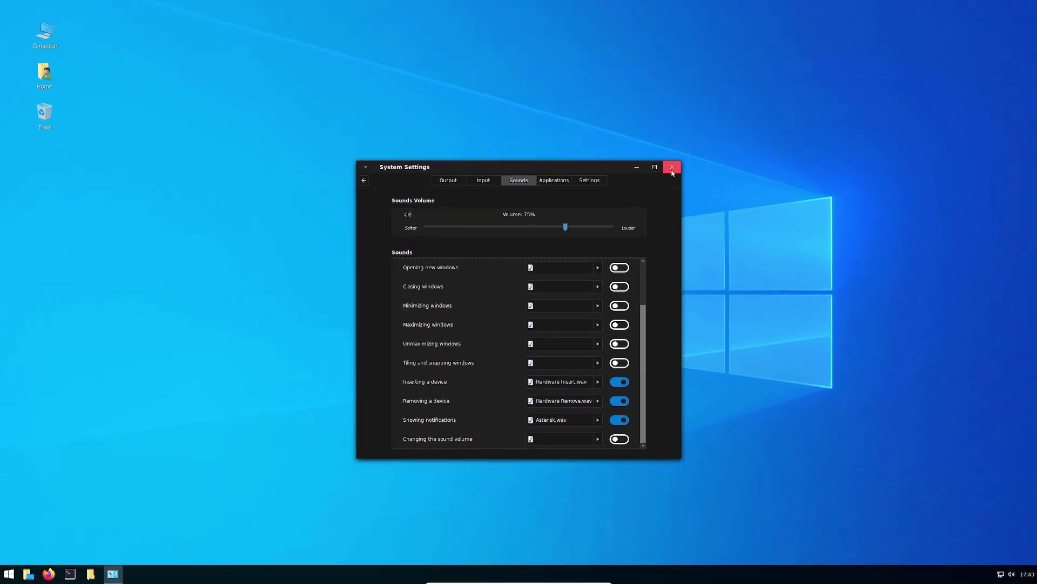
Close System Settings, log out of the session, and enter the account password at login.
left_click(672, 167)
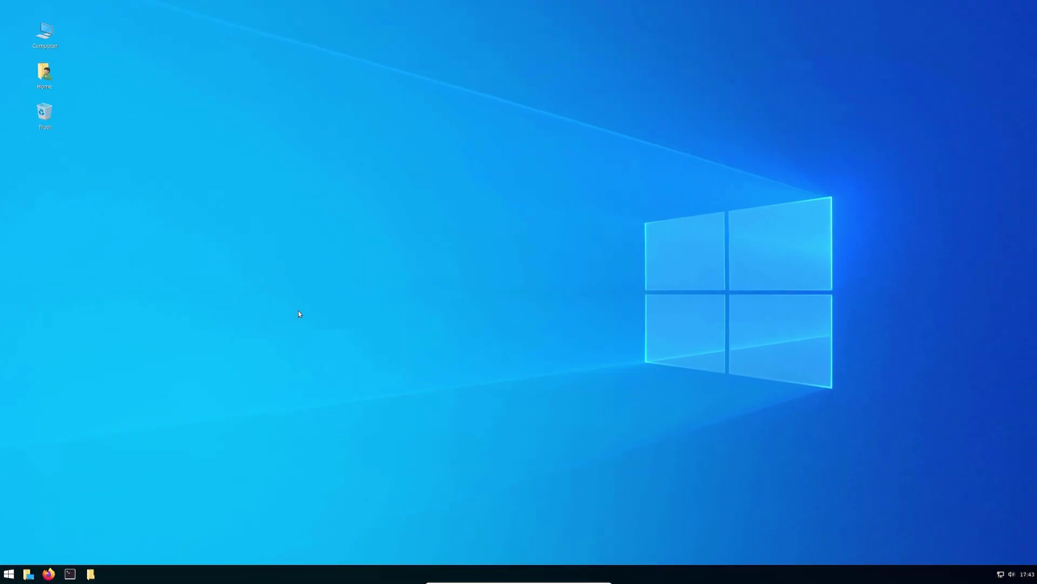
left_click(8, 574)
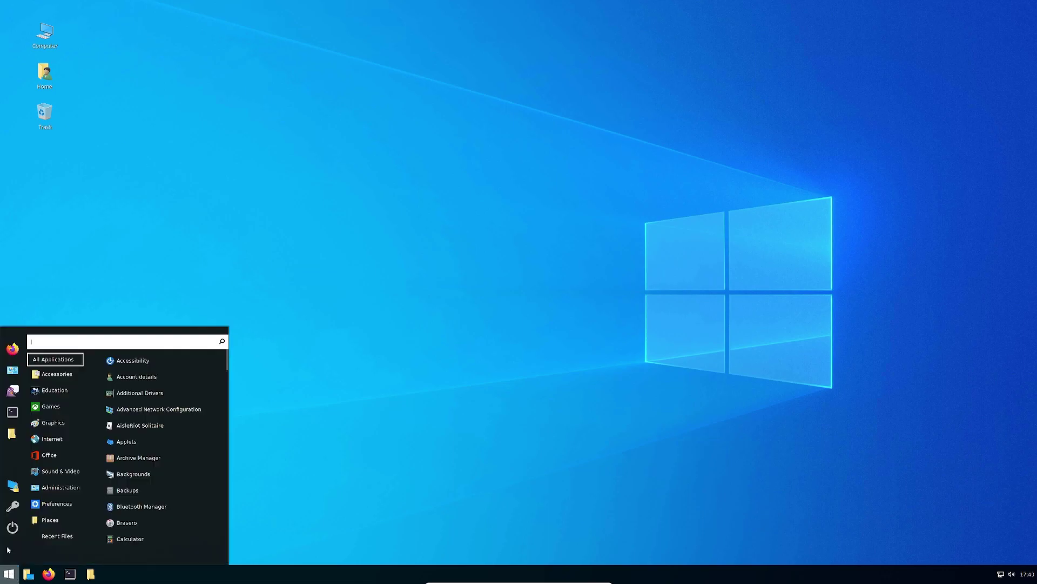
left_click(18, 507)
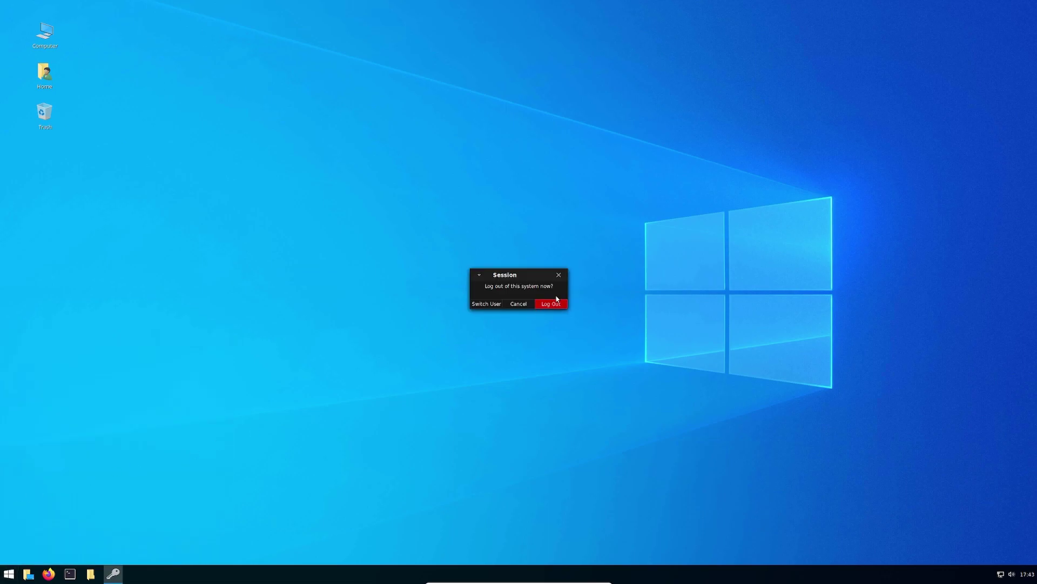
left_click(557, 300)
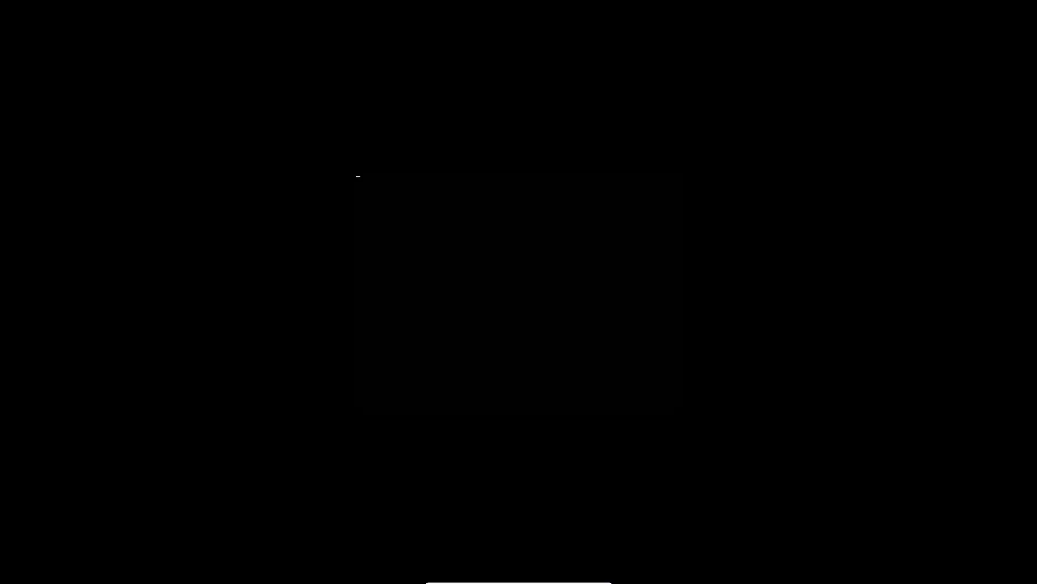
type("*******")
key("Return")
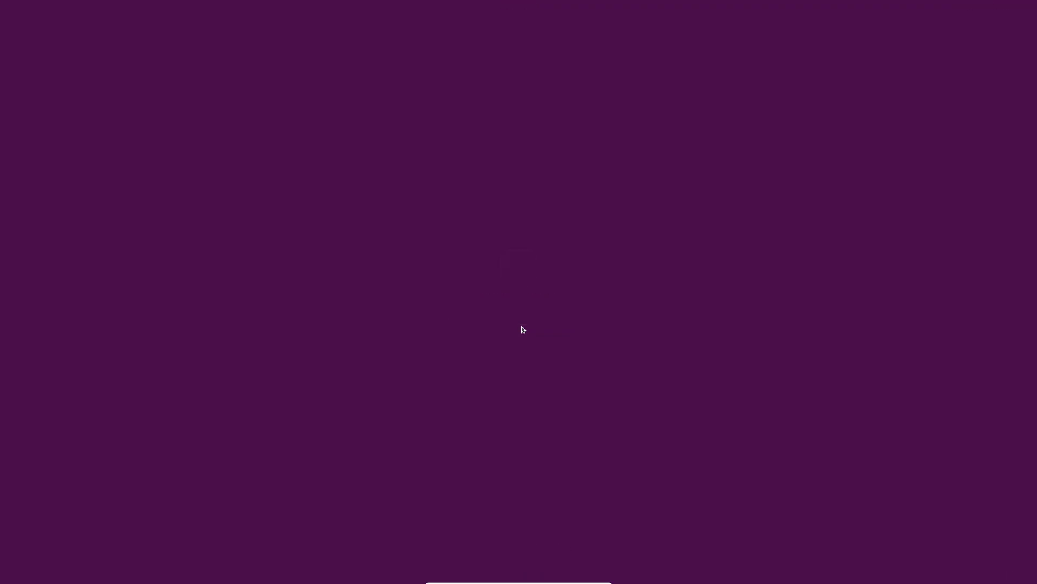